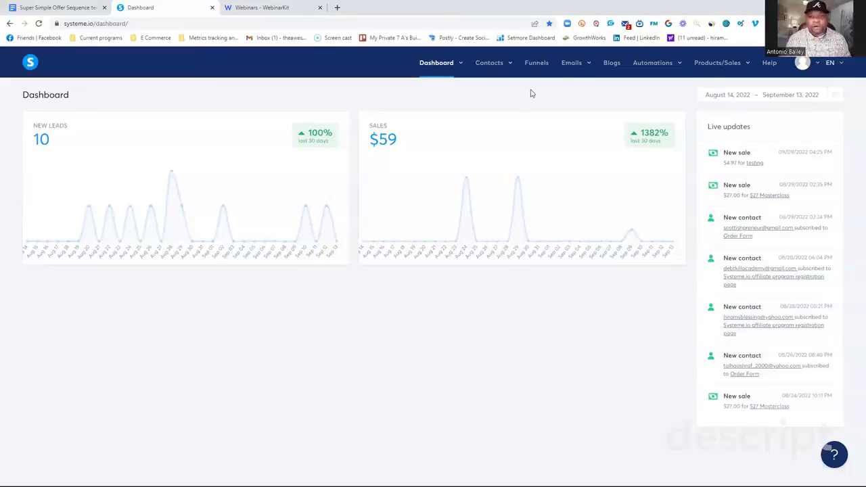
# Open the Short Messenger Webby Sequence email campaign.
pyautogui.moveTo(573, 65)
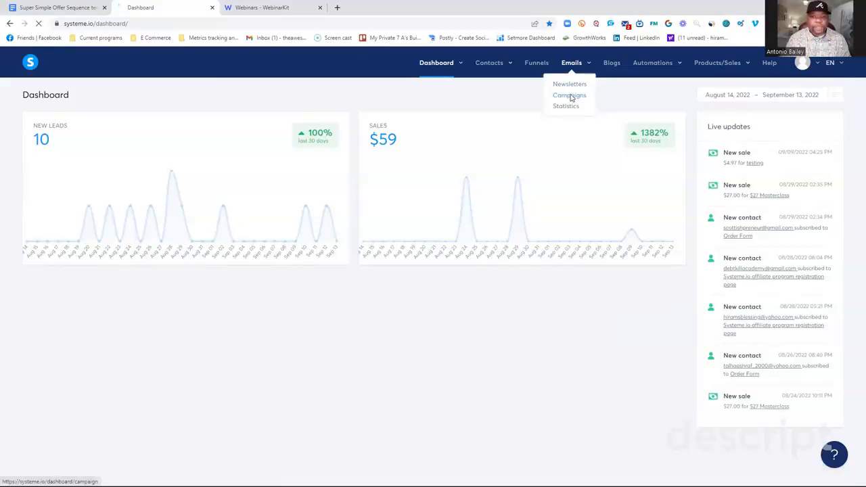
pyautogui.click(571, 99)
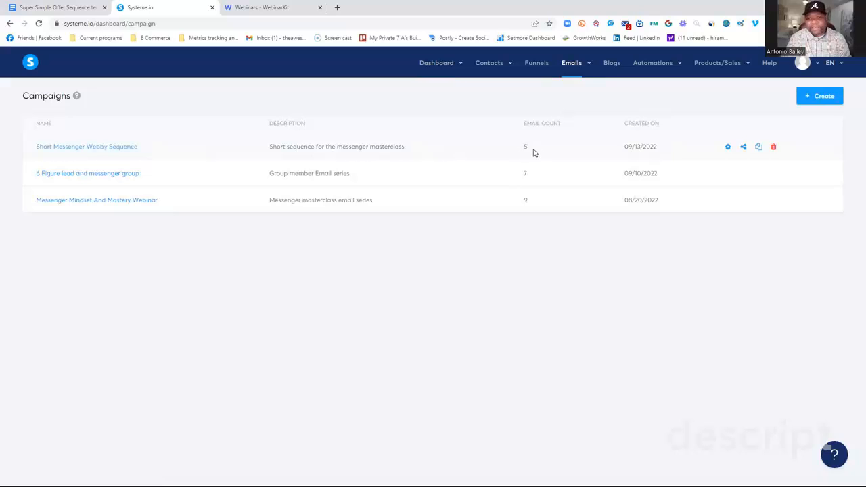
pyautogui.click(121, 150)
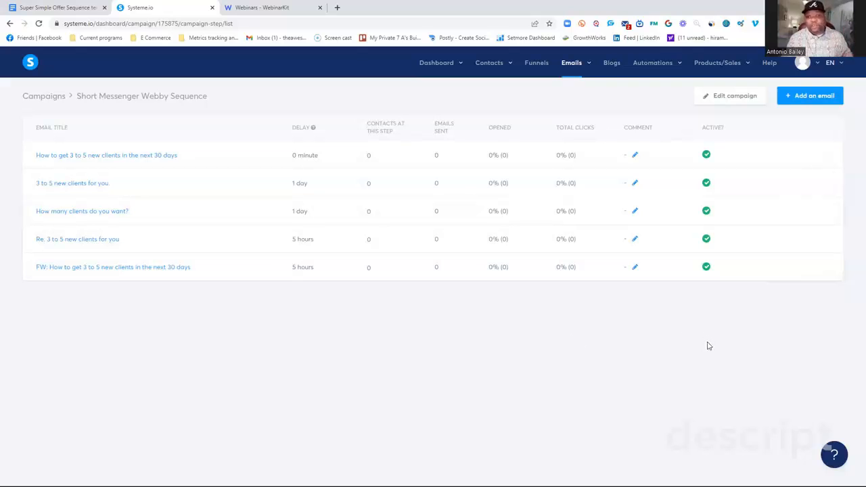
pyautogui.click(812, 98)
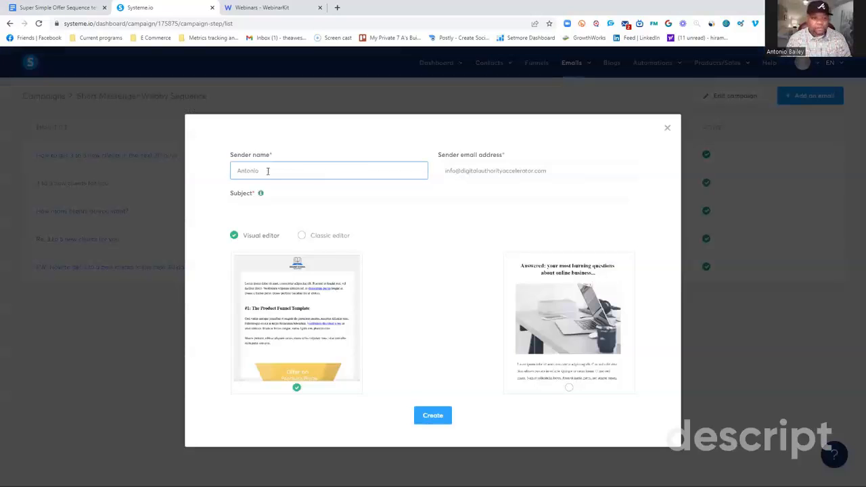
pyautogui.click(287, 211)
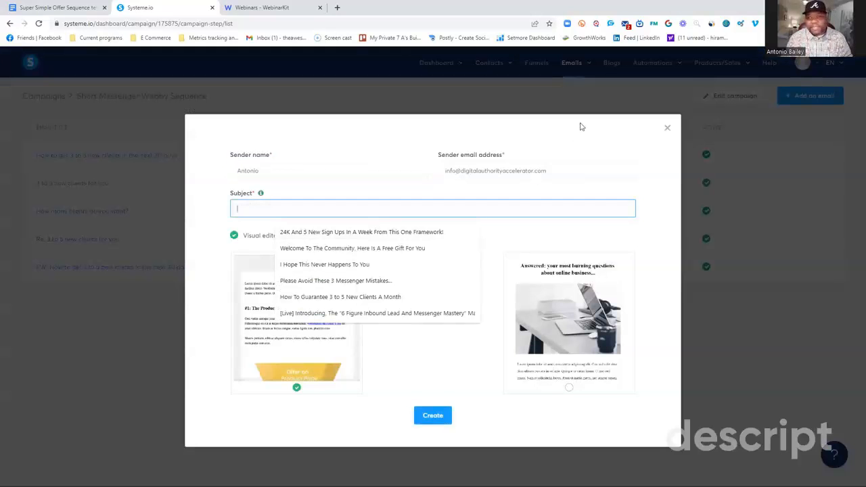
pyautogui.click(667, 128)
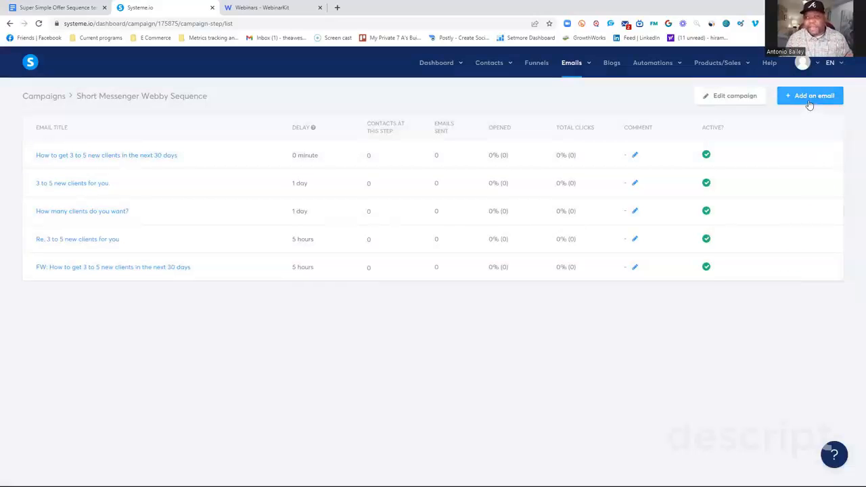
# Create a new campaign email with the subject "Clients for [NAME]", copied from Day 3 Email 2 in the Google Docs sequence template.
pyautogui.click(810, 99)
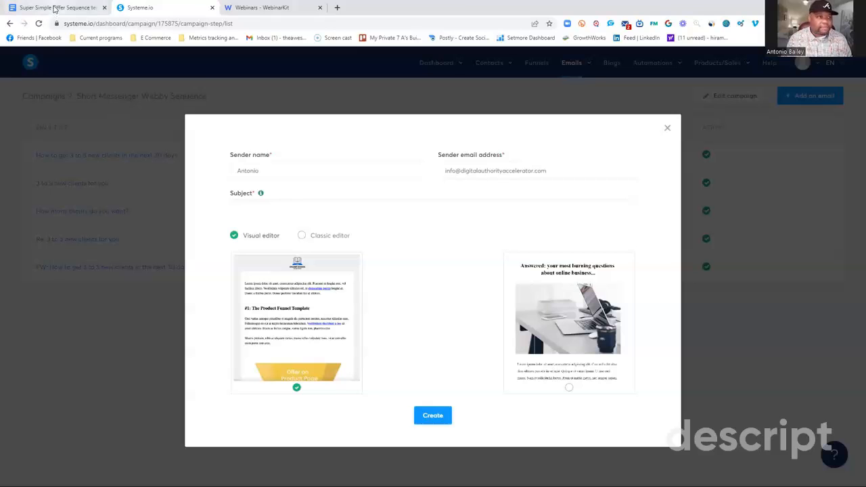
pyautogui.click(54, 7)
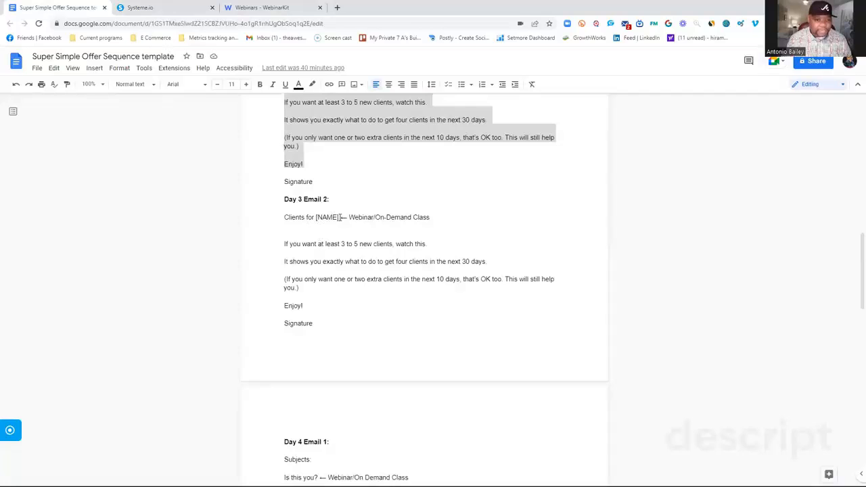
pyautogui.moveTo(339, 217); pyautogui.dragTo(284, 214)
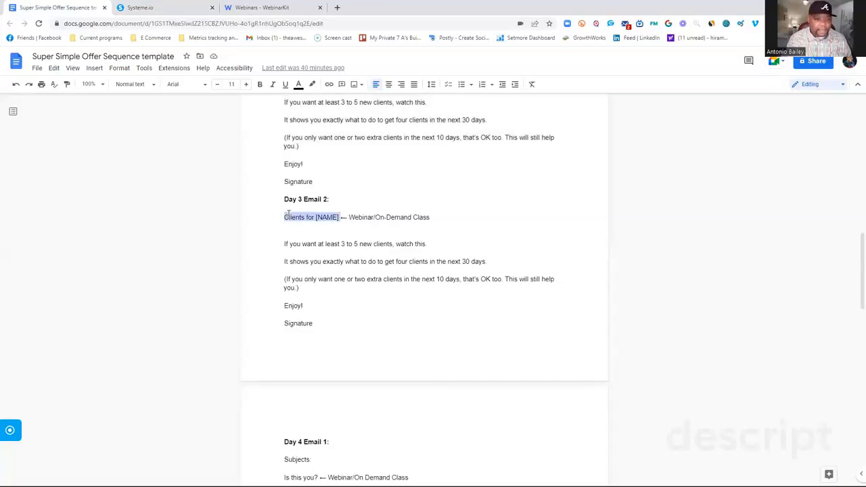
pyautogui.rightClick(288, 215)
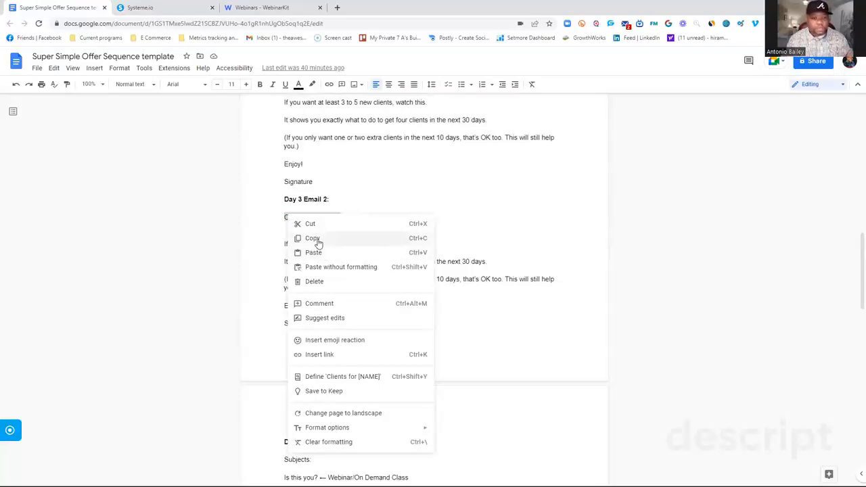
pyautogui.click(315, 240)
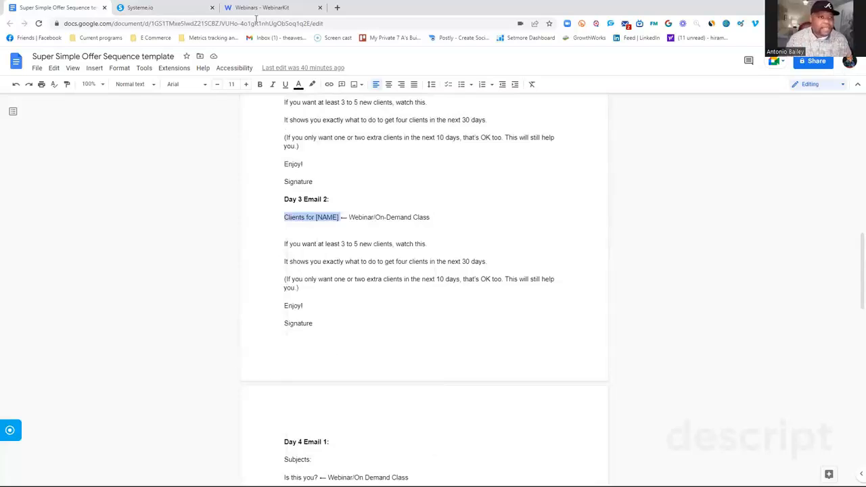
pyautogui.click(173, 8)
pyautogui.click(266, 209)
pyautogui.rightClick(264, 211)
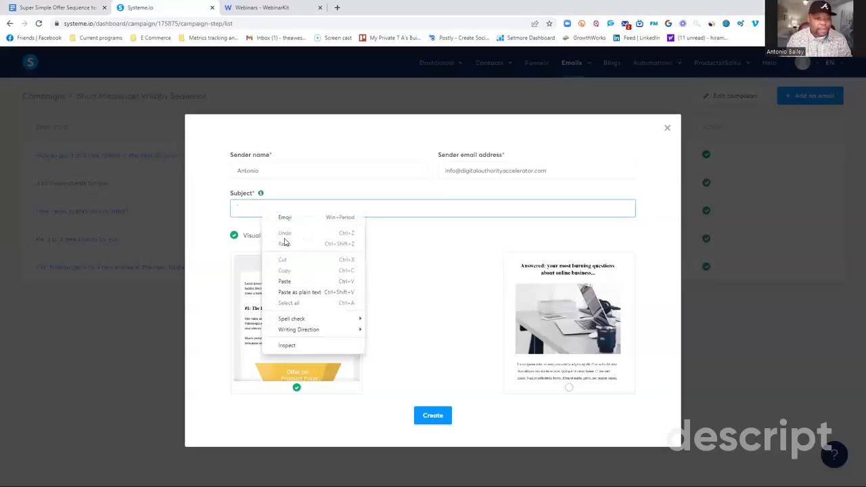
pyautogui.click(287, 281)
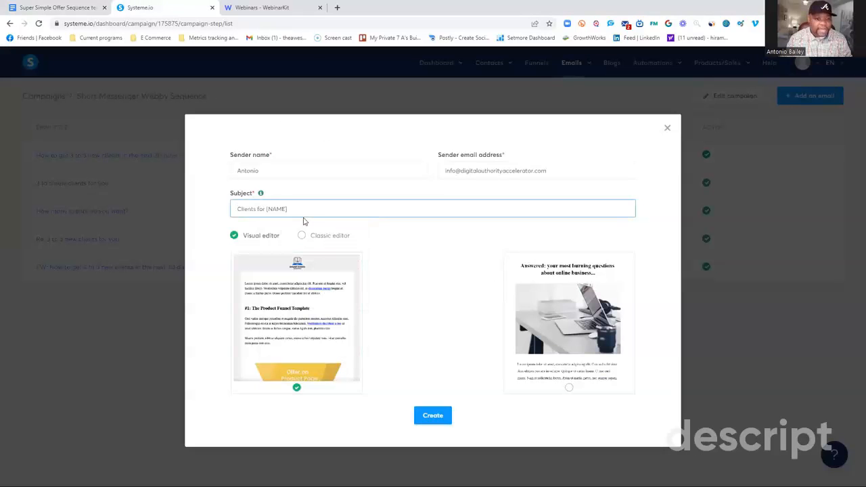
pyautogui.click(438, 418)
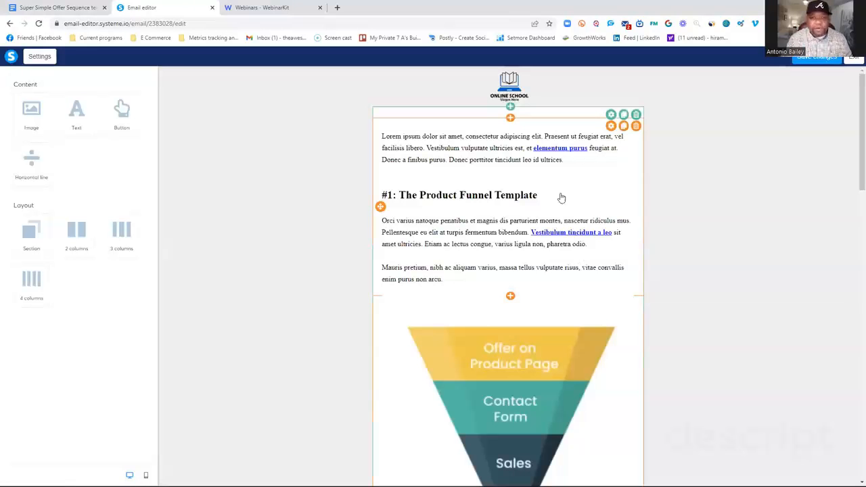
# Replace the Online School header logo with Digital1.png and set its image size to 100.
pyautogui.click(511, 92)
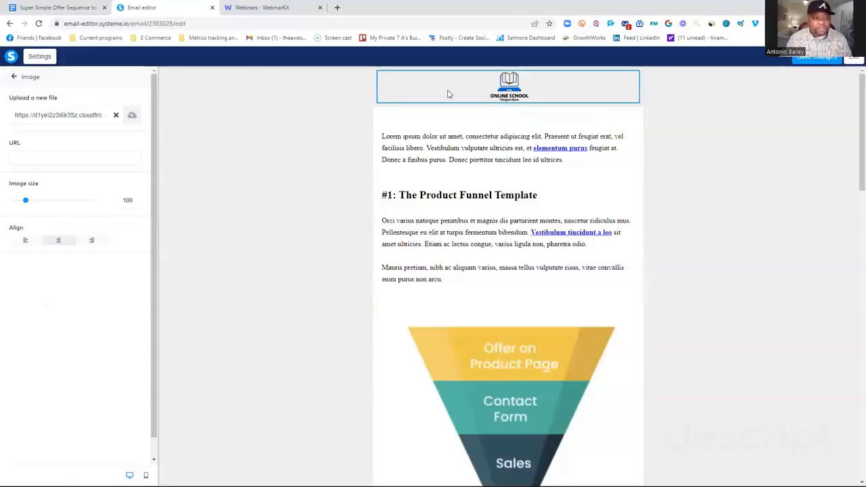
pyautogui.click(132, 115)
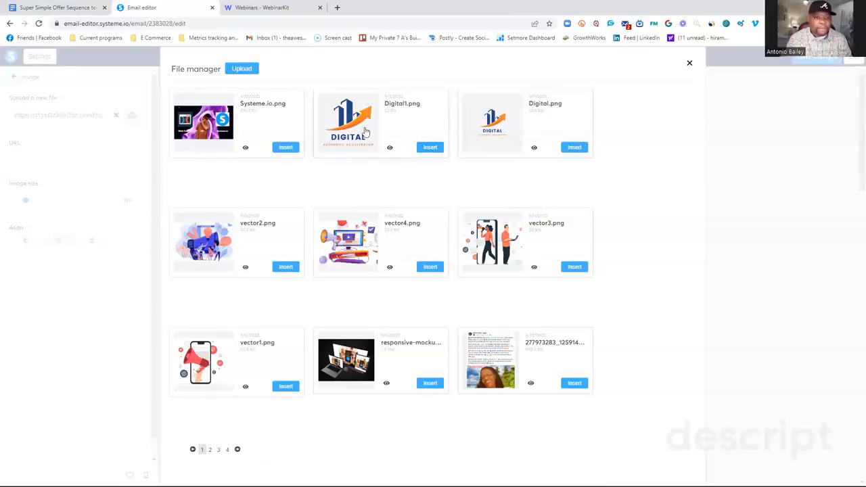
pyautogui.click(429, 148)
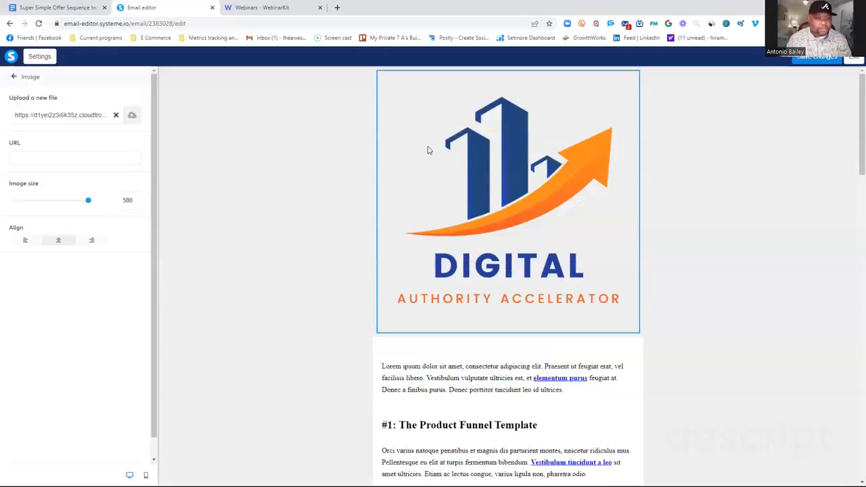
pyautogui.doubleClick(127, 200)
pyautogui.write('100')
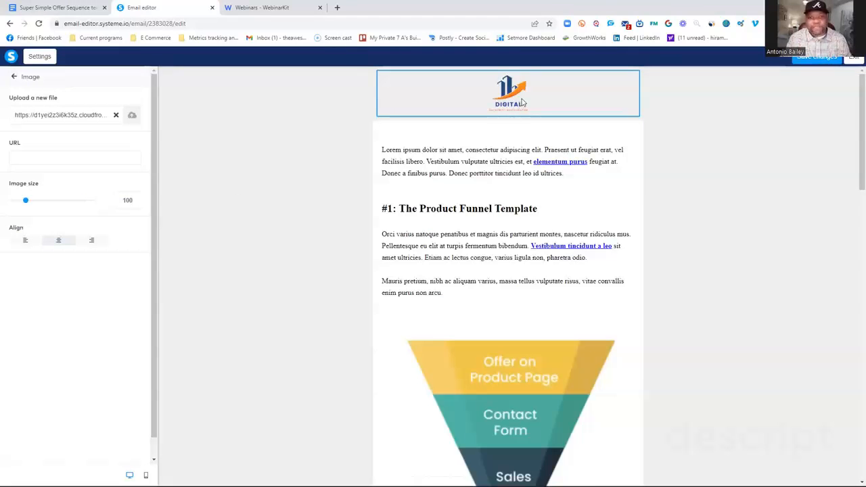
pyautogui.click(467, 243)
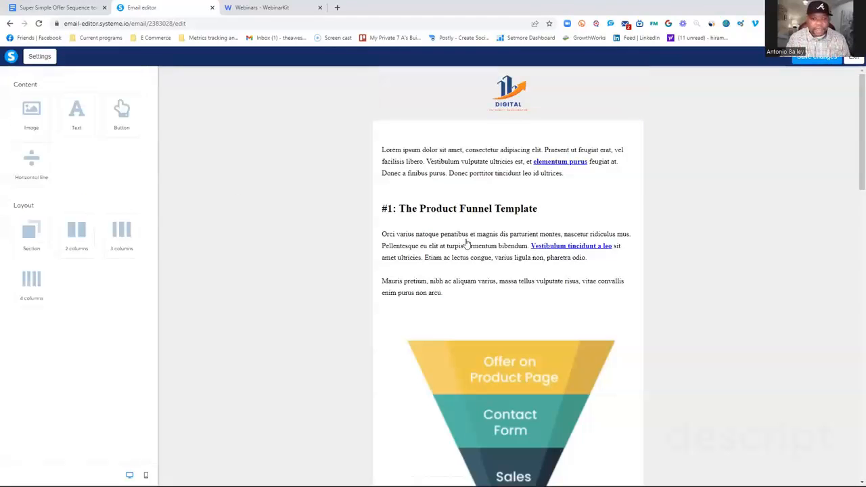
# Replace the first text block's placeholder content with the Day 3 Email 2 body from the Google Docs template, excluding the signature.
pyautogui.click(466, 240)
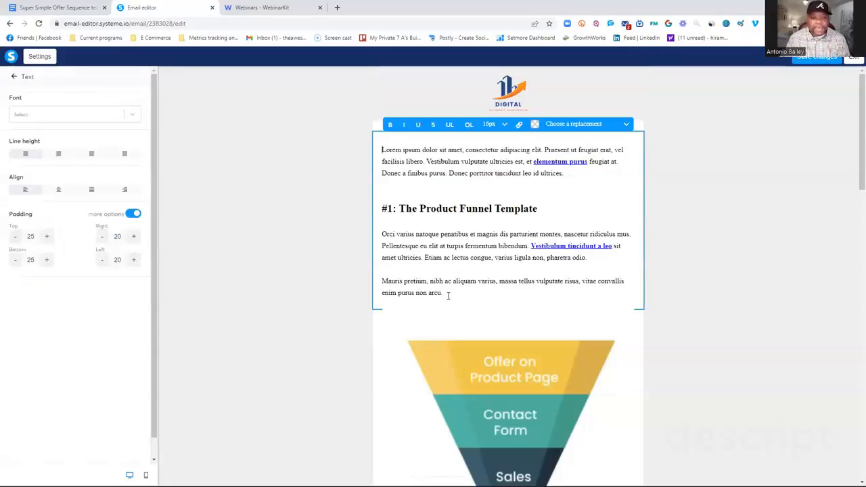
pyautogui.moveTo(449, 296); pyautogui.dragTo(377, 153)
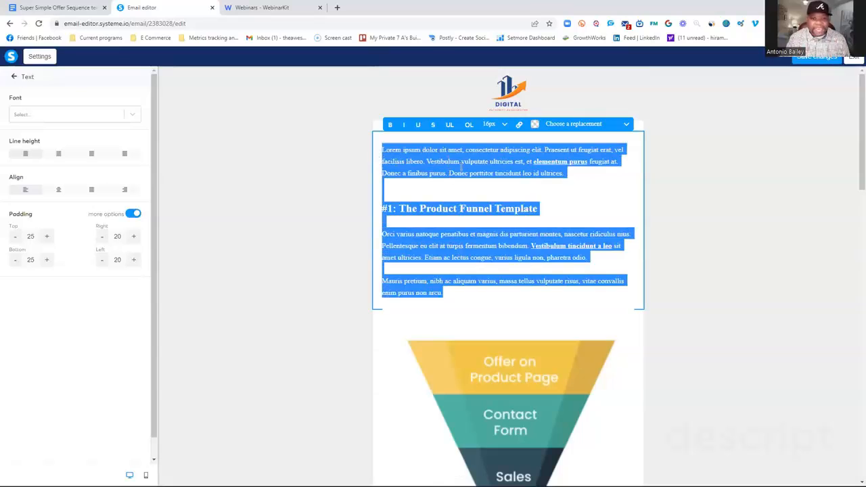
pyautogui.click(57, 8)
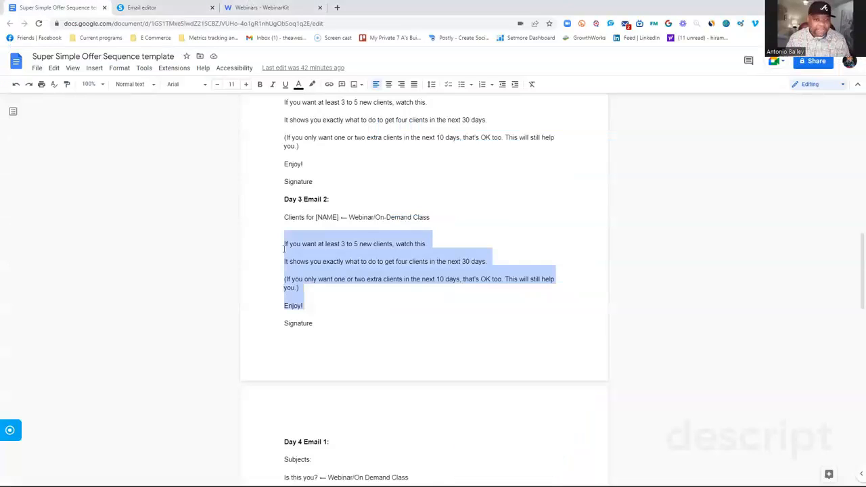
pyautogui.rightClick(329, 249)
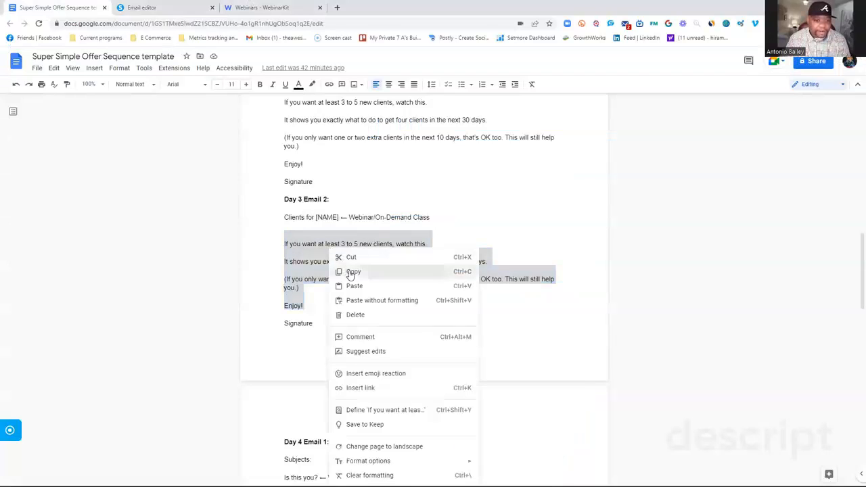
pyautogui.click(350, 271)
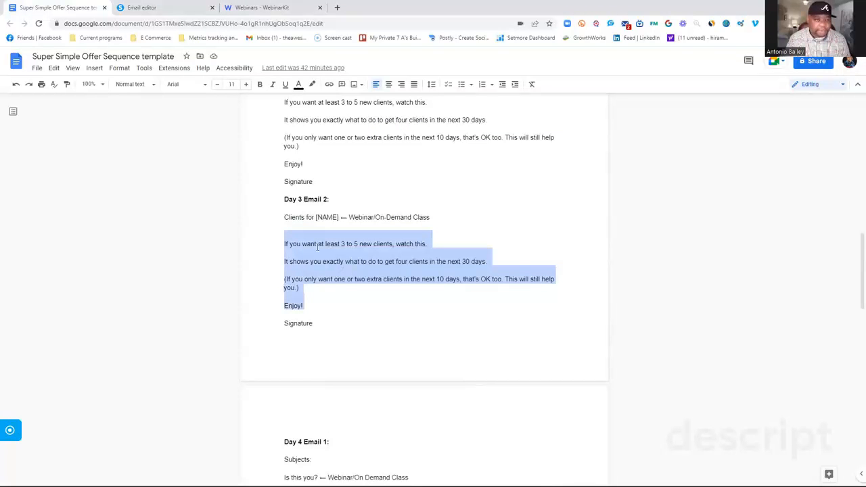
pyautogui.click(160, 8)
pyautogui.rightClick(432, 176)
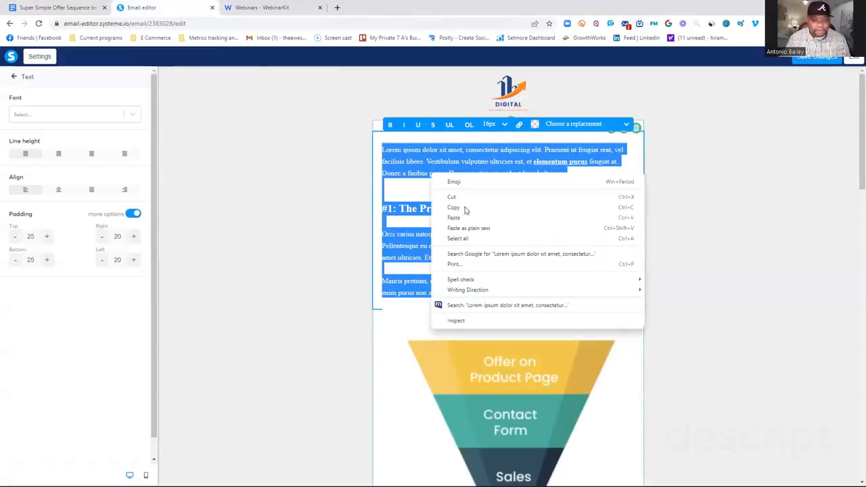
pyautogui.click(463, 218)
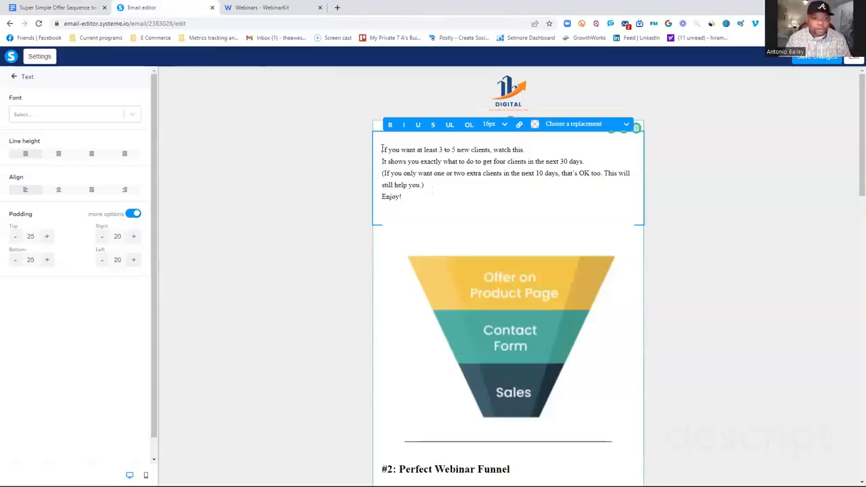
# Add the greeting "Hello" followed by the first name replacement field above the email body, separated by a blank line.
pyautogui.press('Return')
pyautogui.press('Return')
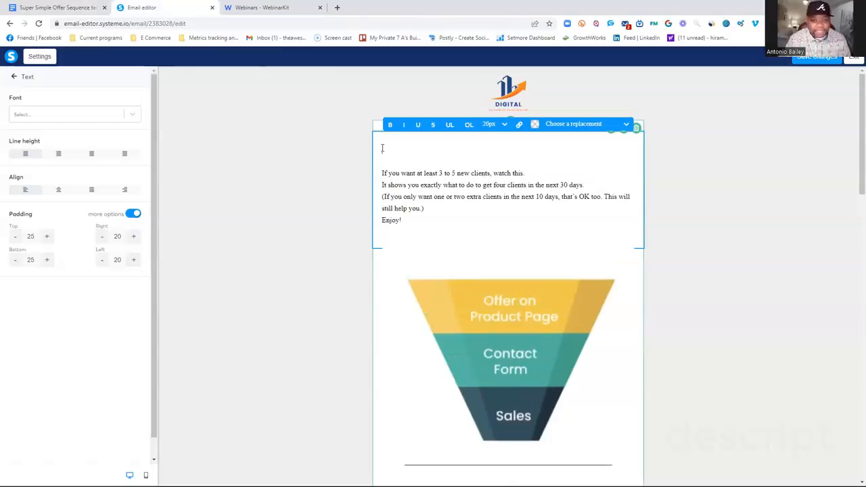
pyautogui.write('Hello')
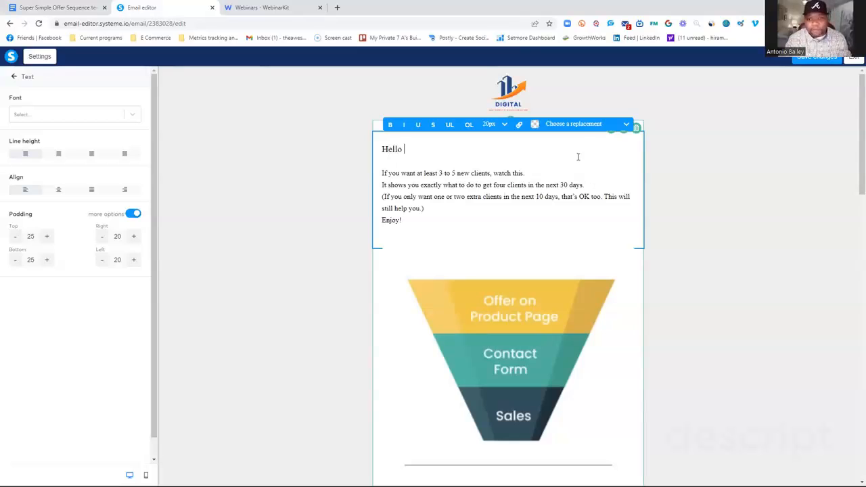
pyautogui.click(574, 125)
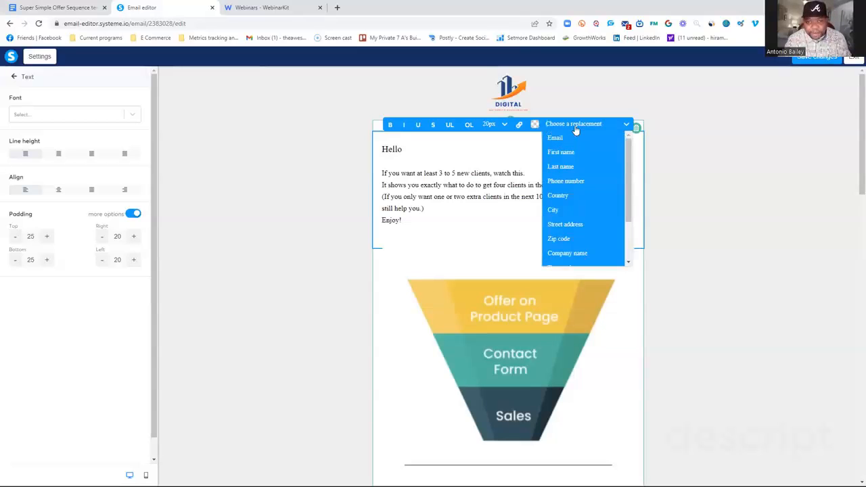
pyautogui.click(561, 152)
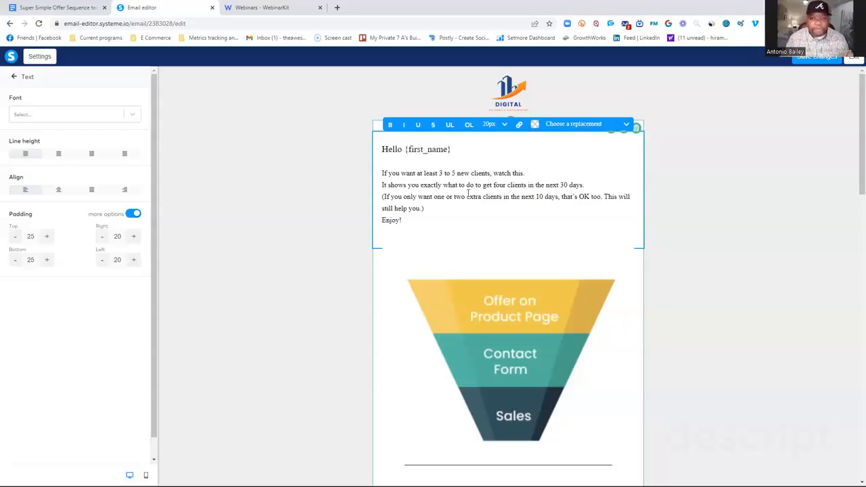
pyautogui.click(523, 256)
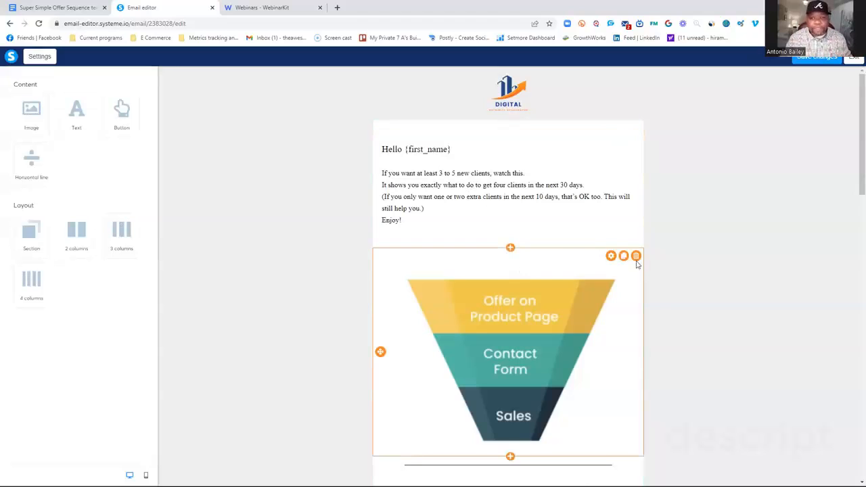
# Delete the product funnel image and the Perfect Webinar Funnel text and graphic, keeping the divider line and the Learn More Here button.
pyautogui.click(636, 257)
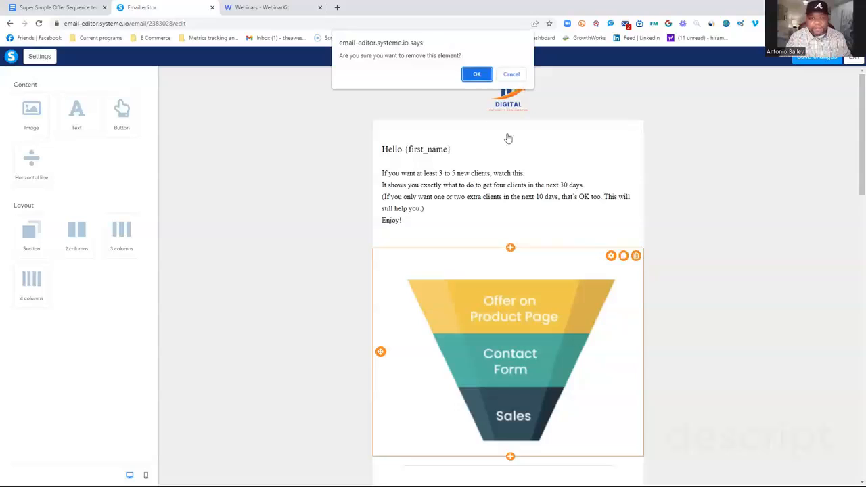
pyautogui.click(477, 73)
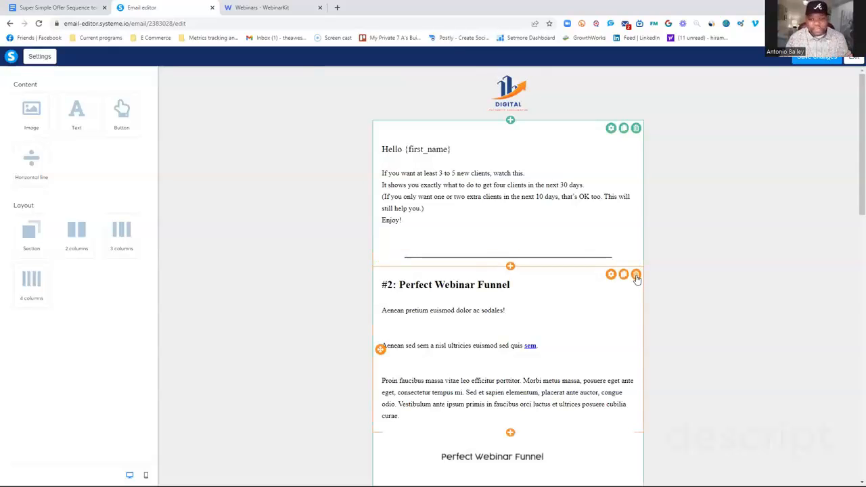
pyautogui.click(636, 275)
pyautogui.click(636, 275)
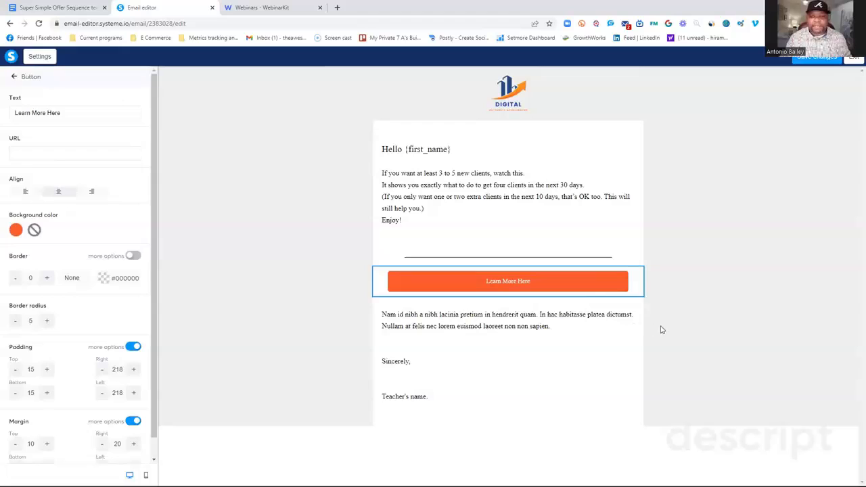
pyautogui.click(663, 330)
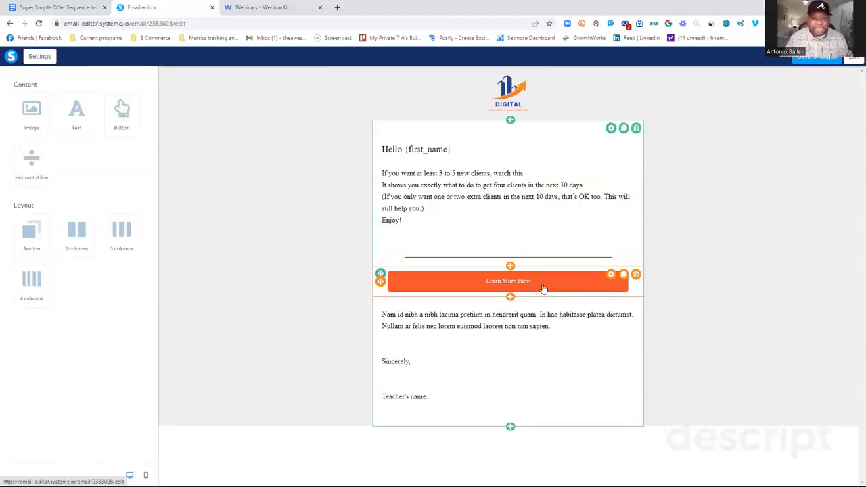
# Link the Learn More Here button to the Messenger Webinar registration link copied from WebinarKit.
pyautogui.click(543, 289)
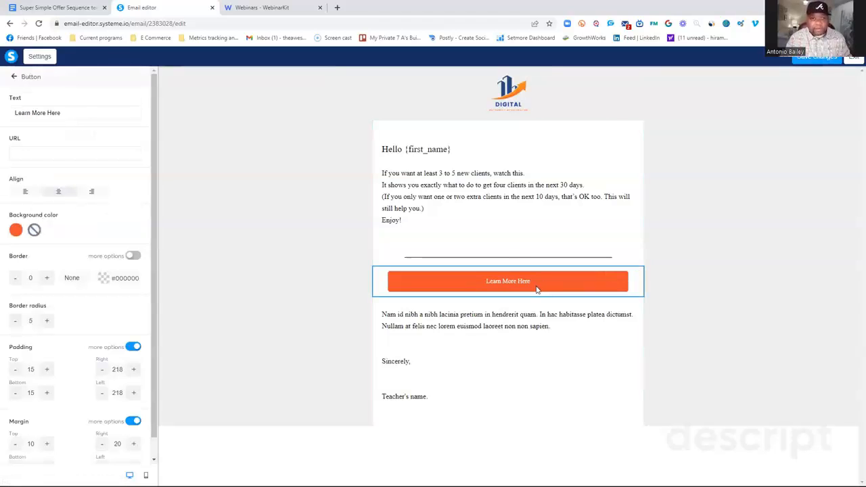
pyautogui.click(266, 7)
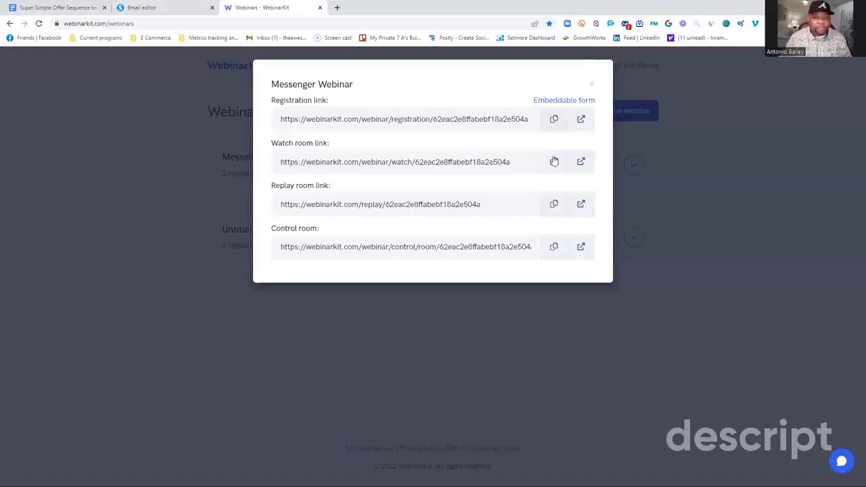
pyautogui.click(554, 120)
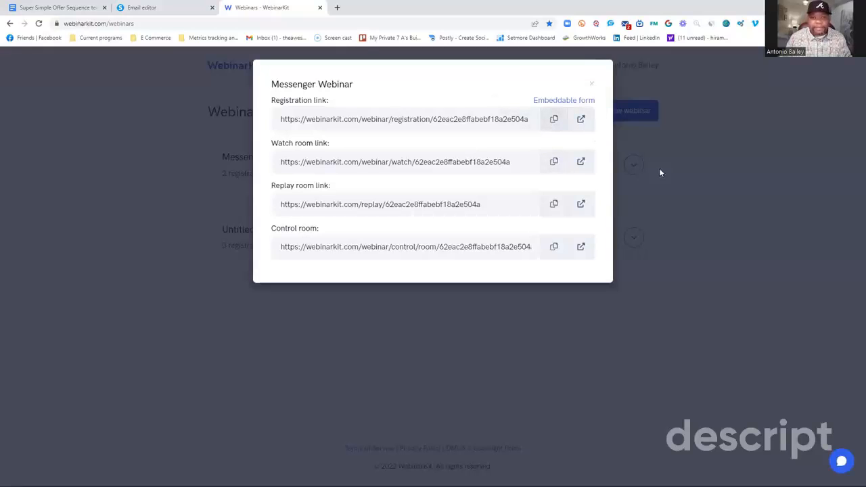
pyautogui.click(156, 8)
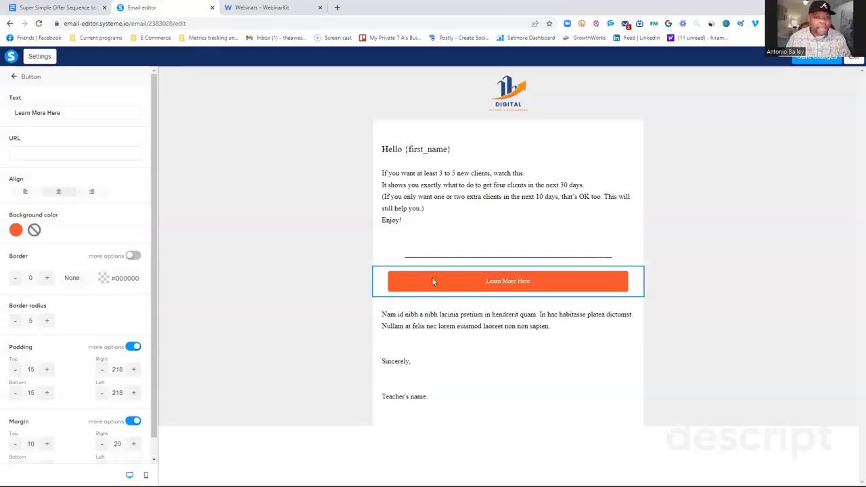
pyautogui.click(40, 154)
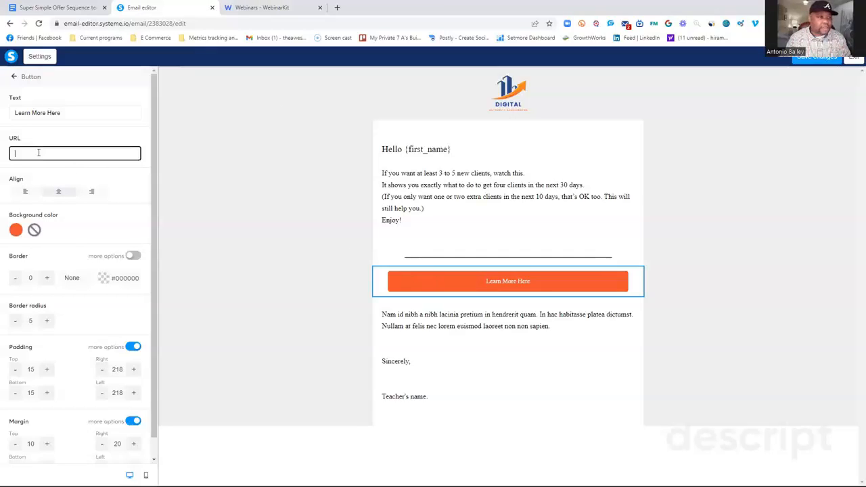
pyautogui.rightClick(40, 155)
pyautogui.click(68, 225)
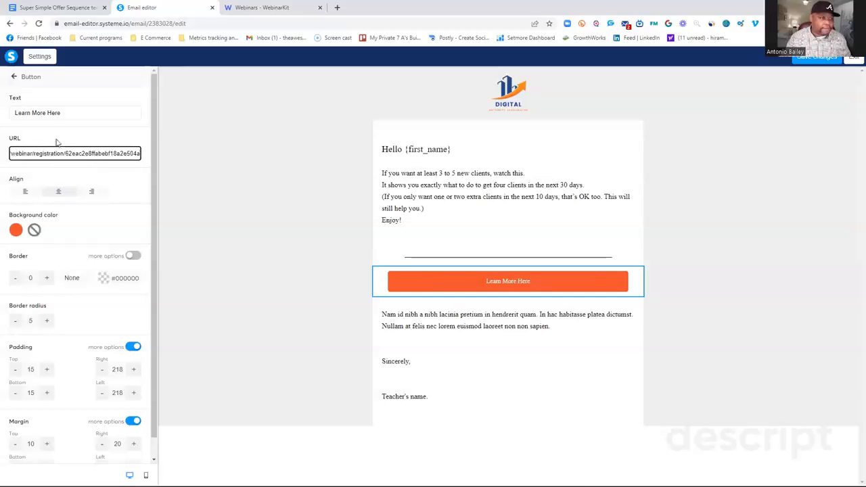
# Change the button's text to "CLICK HERE" followed by a right arrow emoji.
pyautogui.doubleClick(48, 113)
pyautogui.tripleClick(48, 113)
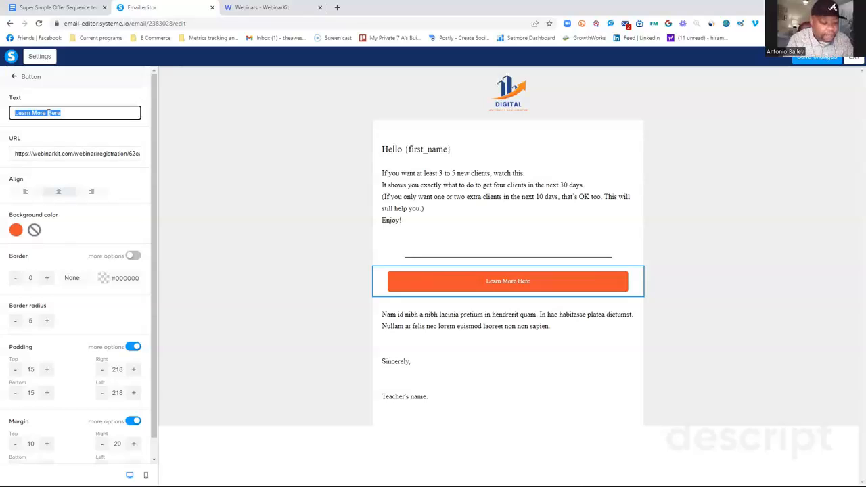
pyautogui.write('CL')
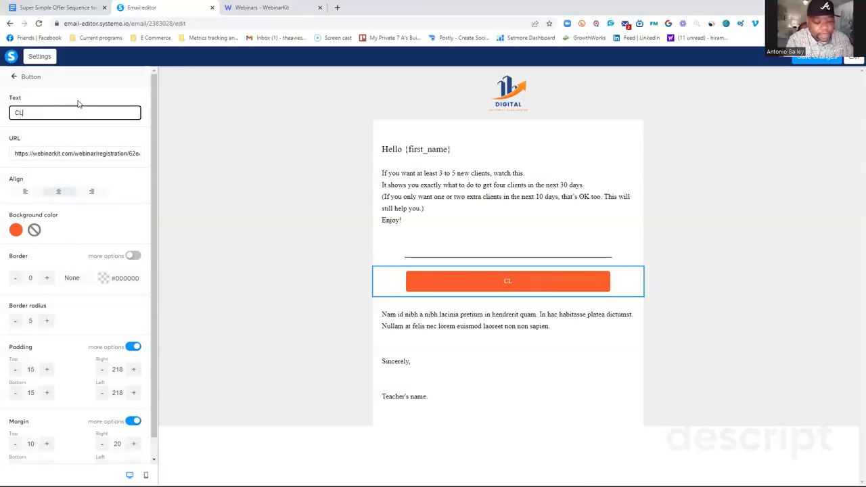
pyautogui.write('ICK HERE')
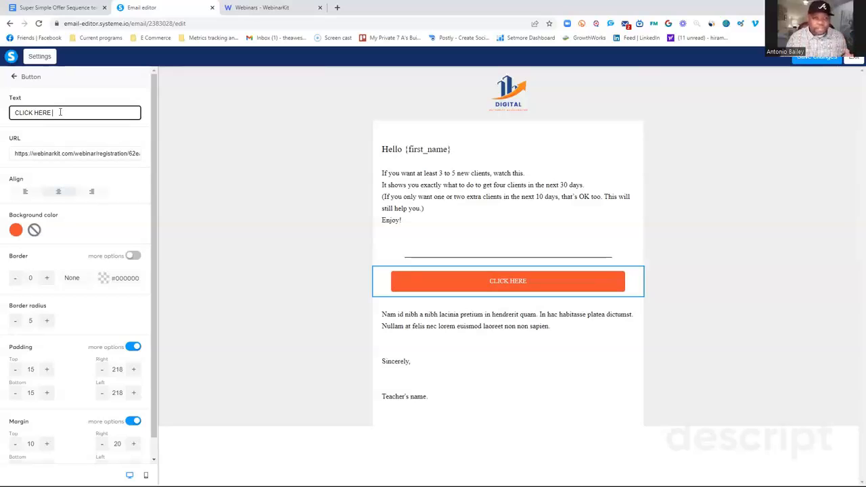
pyautogui.rightClick(60, 113)
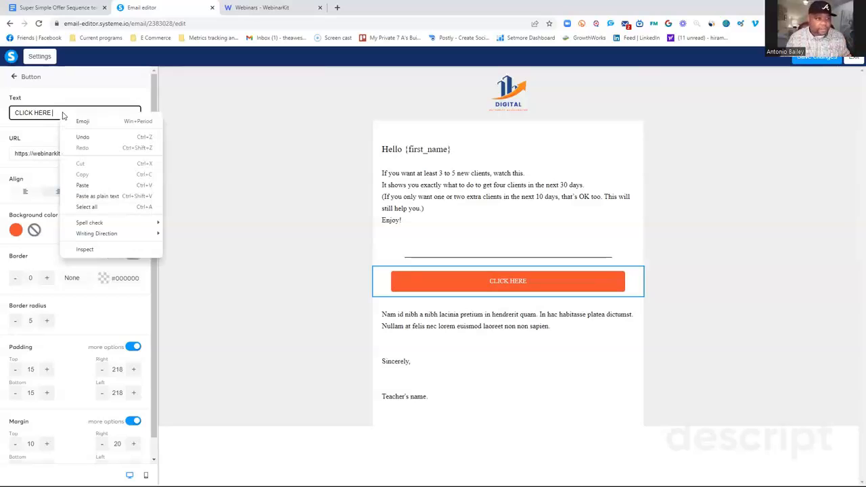
pyautogui.click(134, 122)
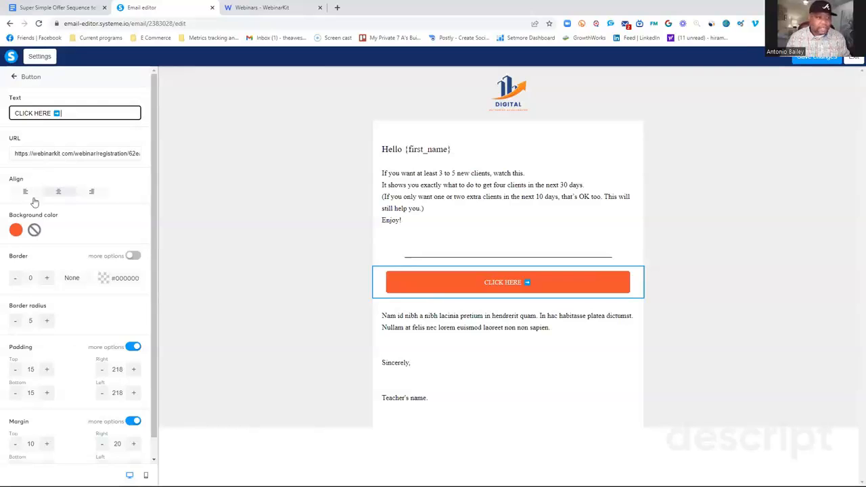
# Set the button's background color to the light green preset 7ED321.
pyautogui.click(17, 230)
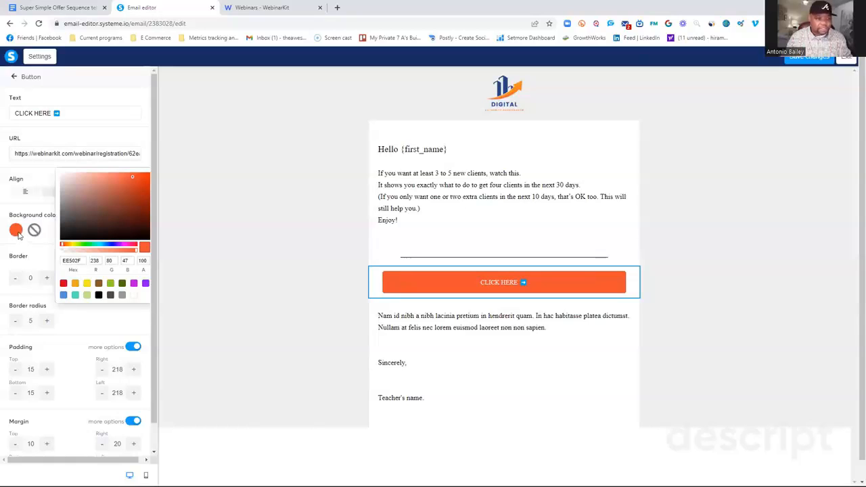
pyautogui.click(111, 285)
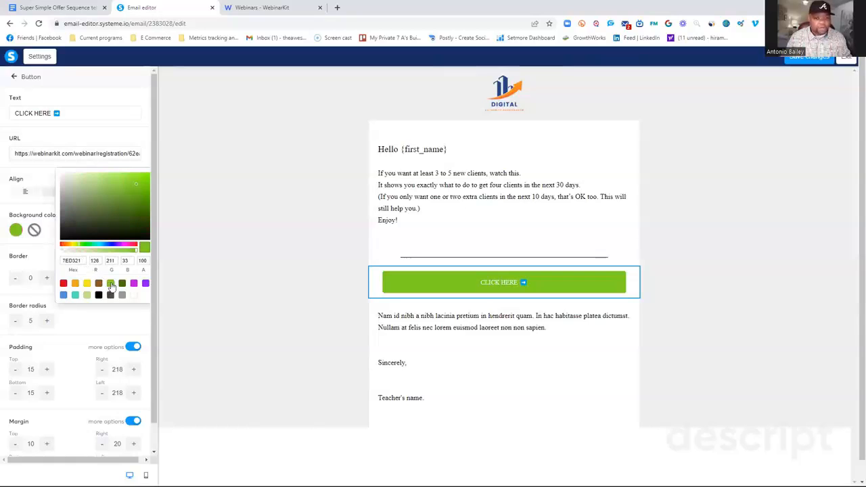
pyautogui.click(209, 261)
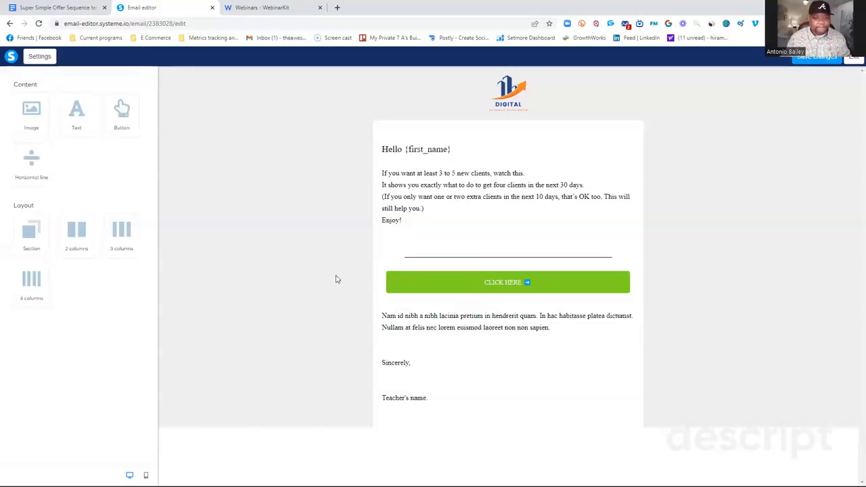
# Delete the placeholder text block with the "Sincerely" and "Teacher's name" sign-off below the button.
pyautogui.moveTo(549, 313)
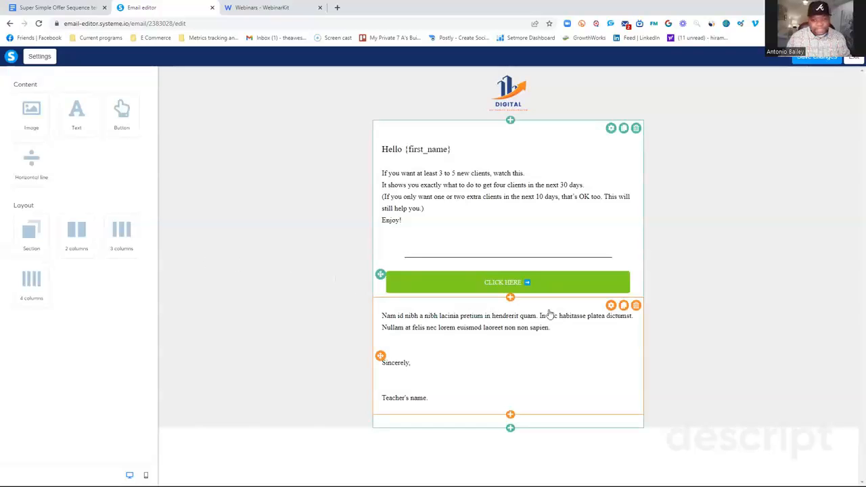
pyautogui.click(636, 308)
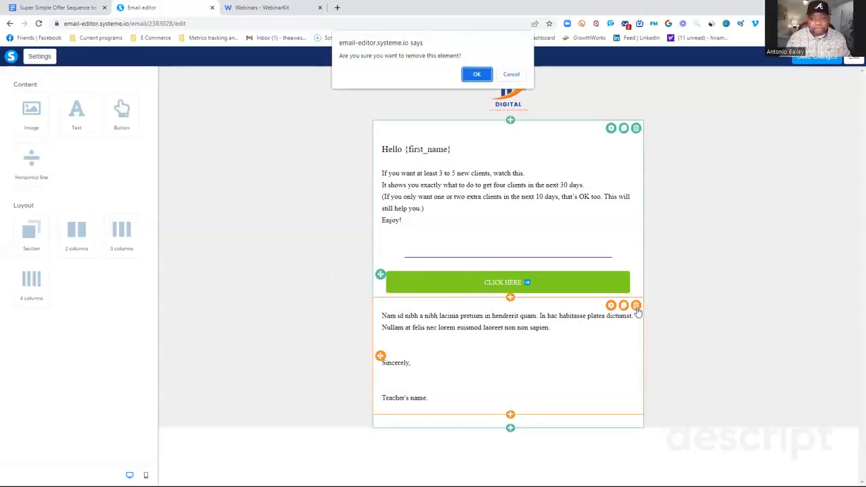
pyautogui.click(477, 75)
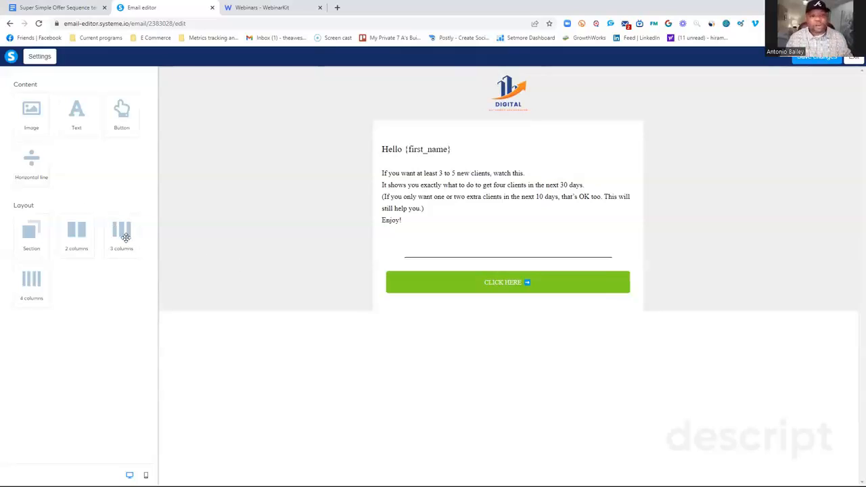
# Add a 3-column layout below the button and insert the Untitled_design portrait from the file manager as an image in its first column.
pyautogui.moveTo(120, 235); pyautogui.dragTo(421, 308)
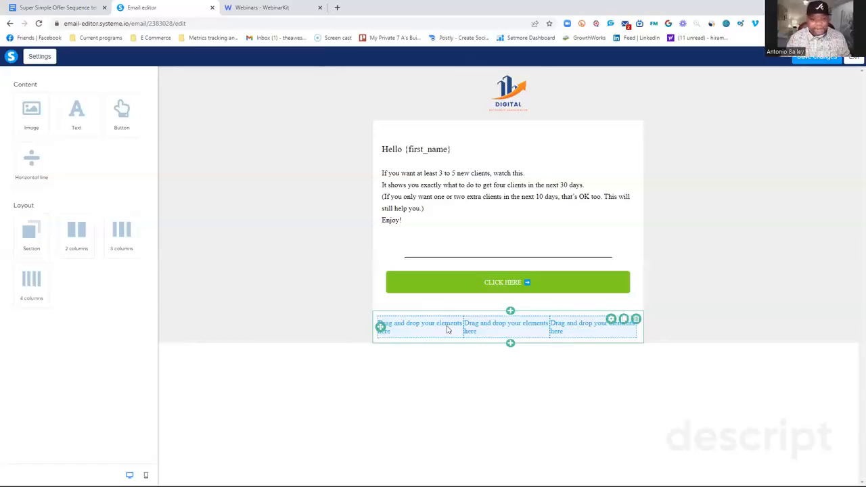
pyautogui.moveTo(34, 121); pyautogui.dragTo(414, 330)
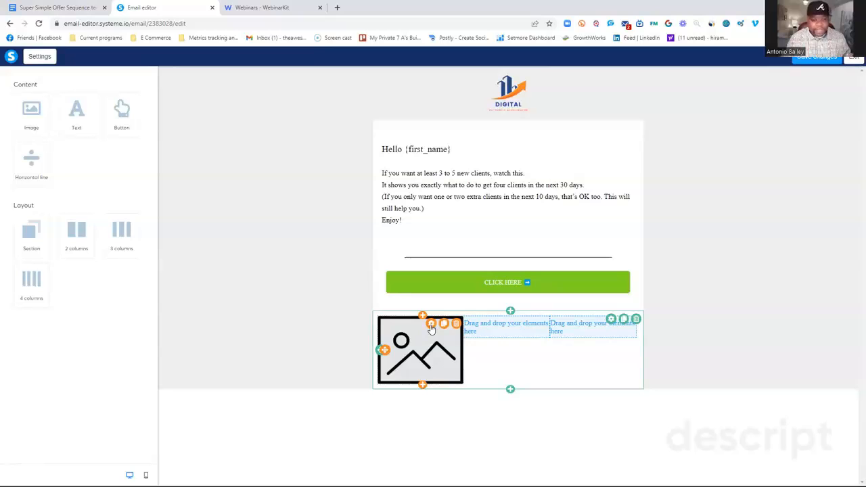
pyautogui.click(431, 325)
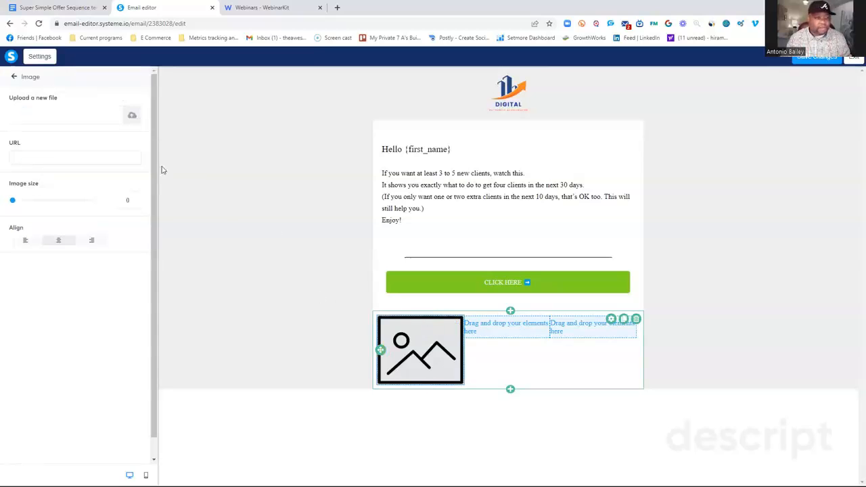
pyautogui.click(132, 118)
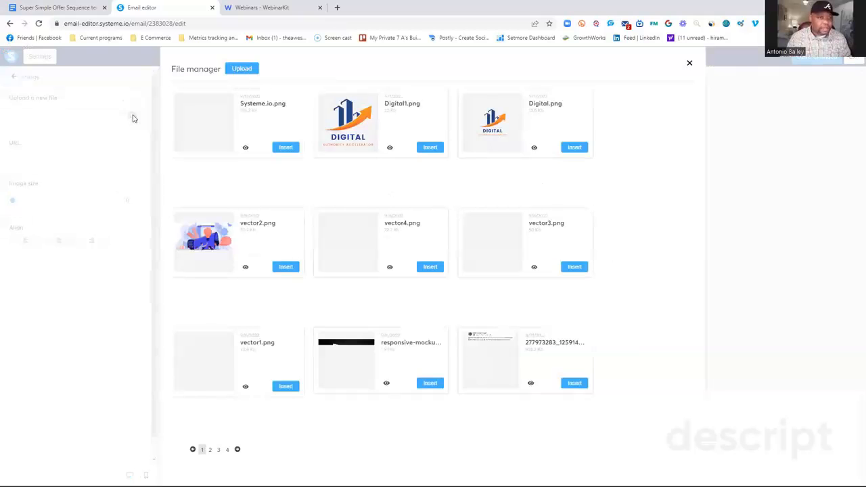
pyautogui.click(210, 451)
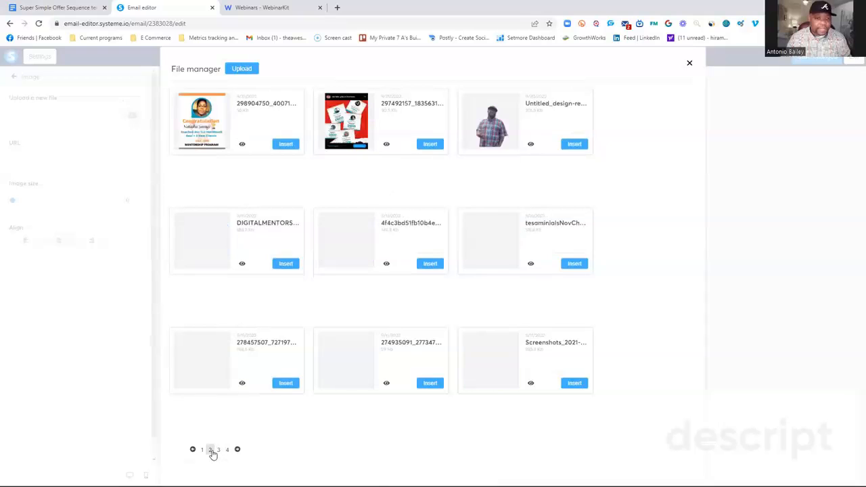
pyautogui.click(573, 144)
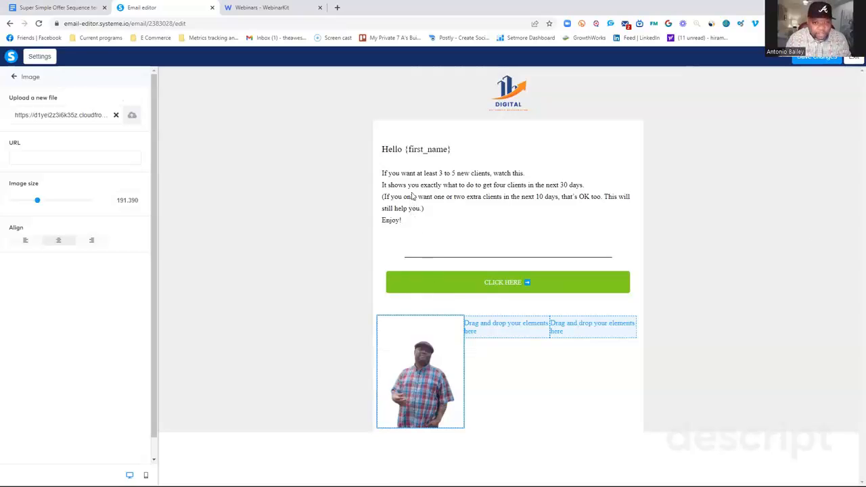
# Exit the email editor with the changes saved and review the email down to its footer.
pyautogui.click(855, 63)
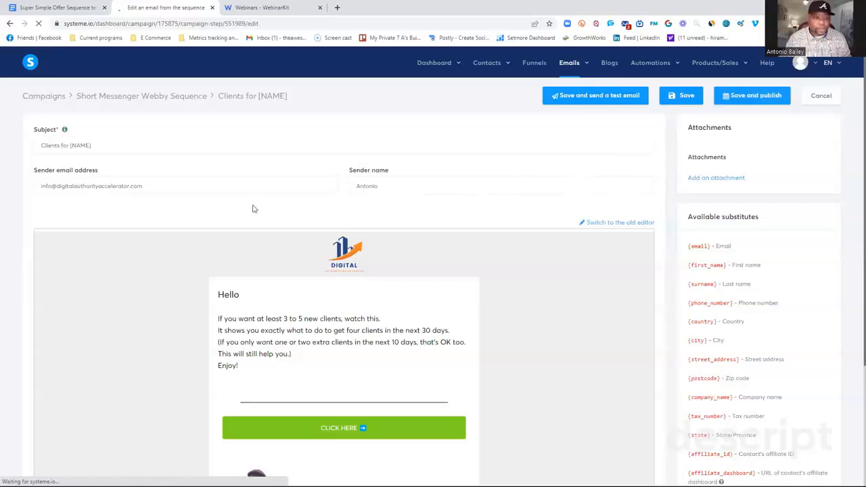
pyautogui.scroll(-1, 257, 203)
pyautogui.scroll(-3, 257, 204)
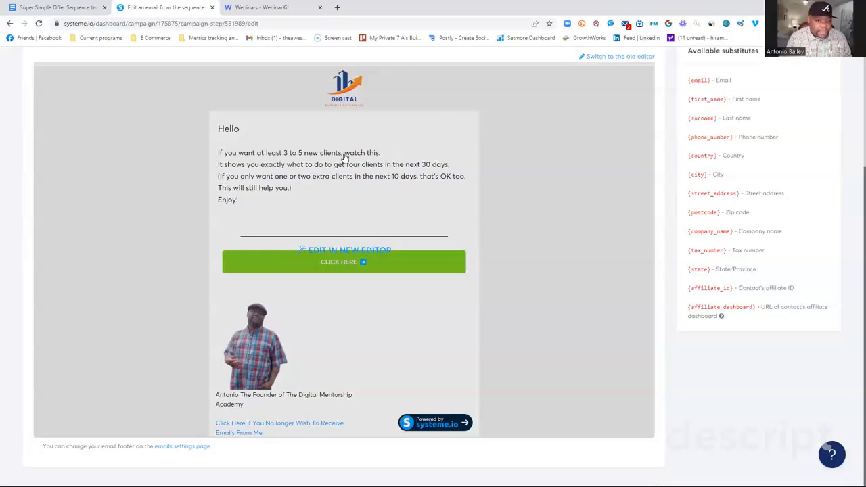
# Reopen the email design, insert a blank line after each of the first two body sentences, and exit with the changes saved.
pyautogui.click(391, 155)
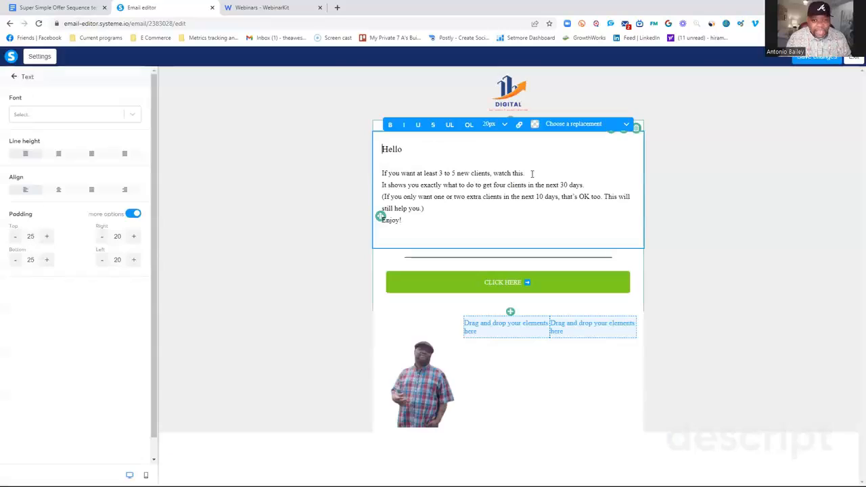
pyautogui.click(532, 173)
pyautogui.press('Return')
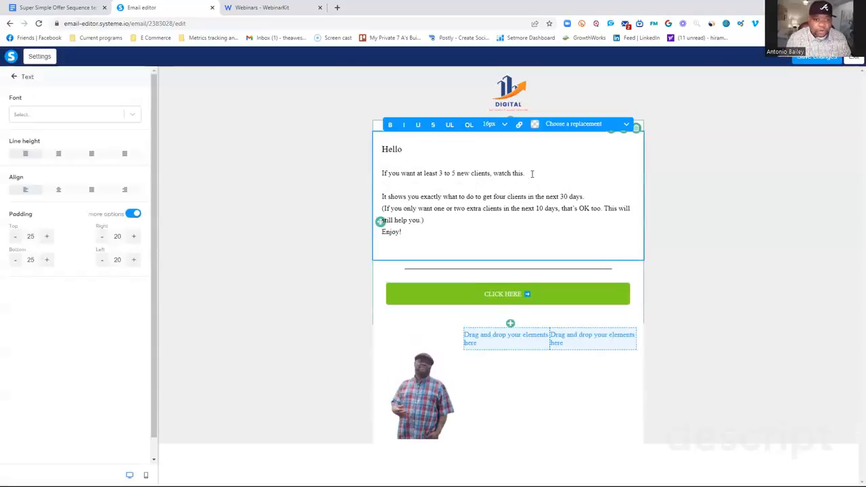
pyautogui.click(589, 195)
pyautogui.press('Return')
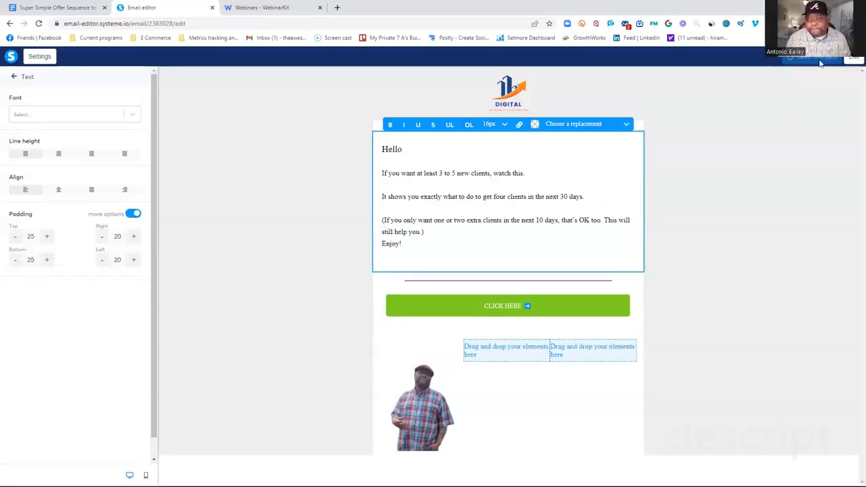
pyautogui.click(853, 61)
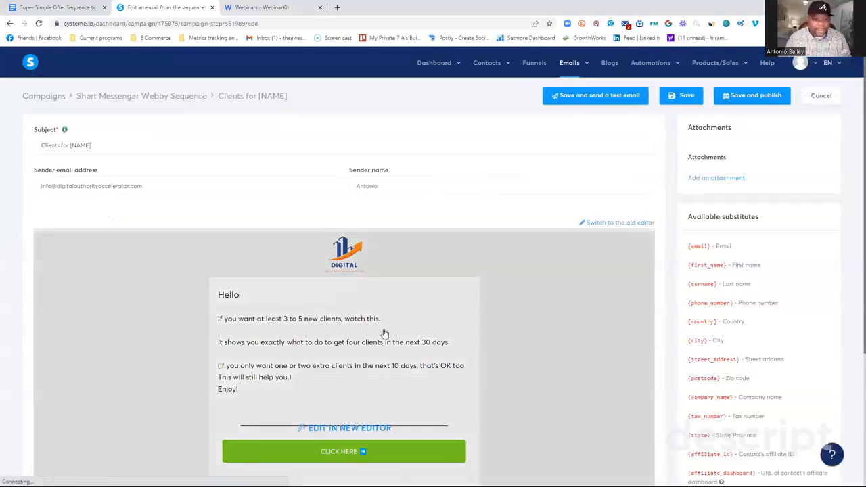
# Replace the [NAME] placeholder in the email's subject with the {first_name} substitute copied from the available substitutes.
pyautogui.scroll(-3, 379, 305)
pyautogui.scroll(1, 473, 281)
pyautogui.scroll(2, 514, 280)
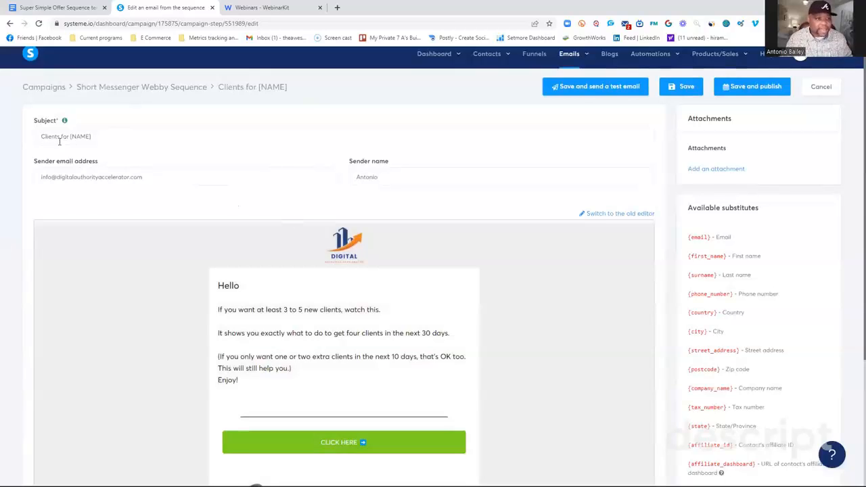
pyautogui.moveTo(93, 136); pyautogui.dragTo(71, 136)
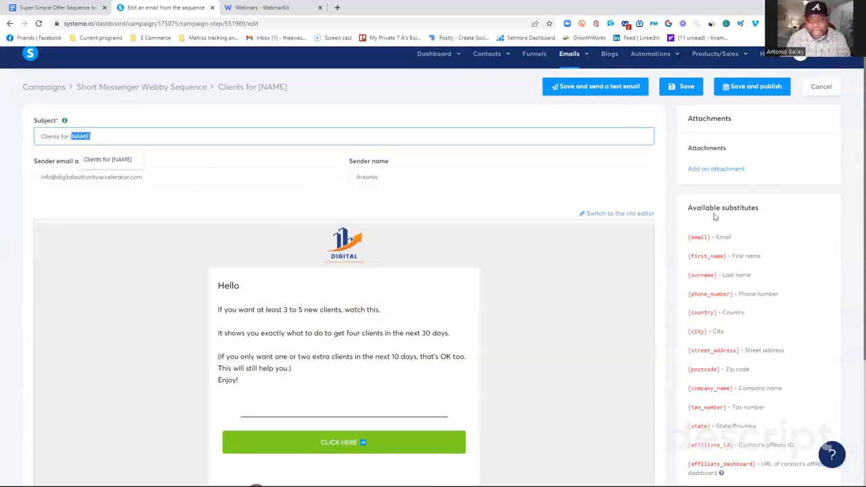
pyautogui.scroll(-3, 713, 208)
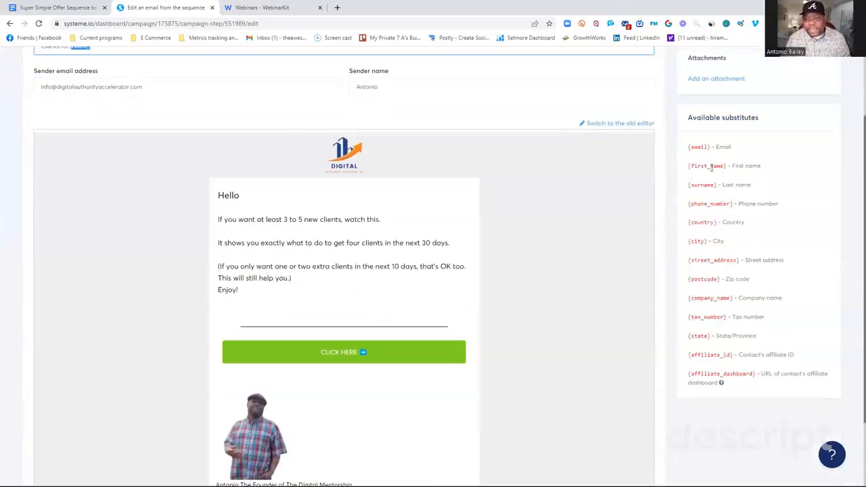
pyautogui.moveTo(727, 165); pyautogui.dragTo(689, 166)
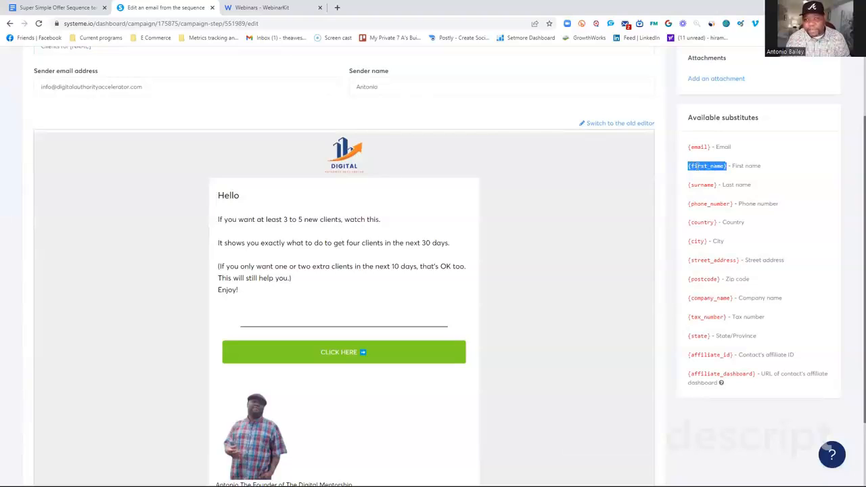
pyautogui.rightClick(700, 167)
pyautogui.click(715, 175)
pyautogui.scroll(3, 145, 88)
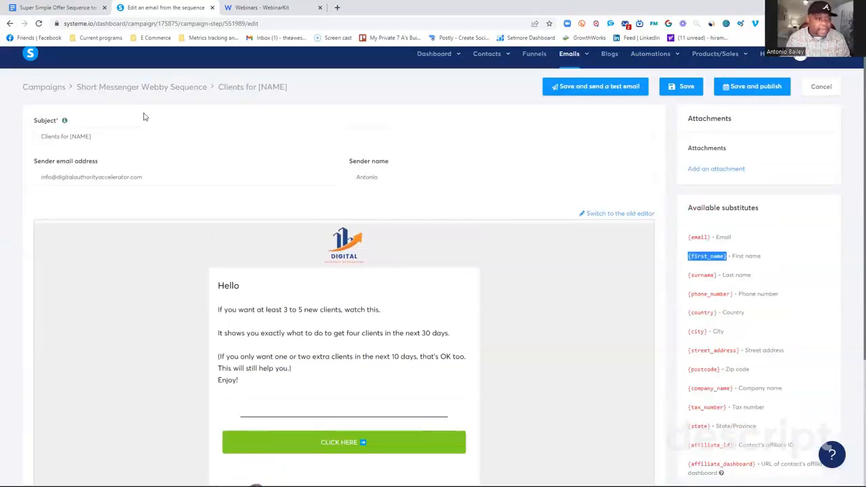
pyautogui.moveTo(93, 135); pyautogui.dragTo(70, 136)
pyautogui.rightClick(73, 137)
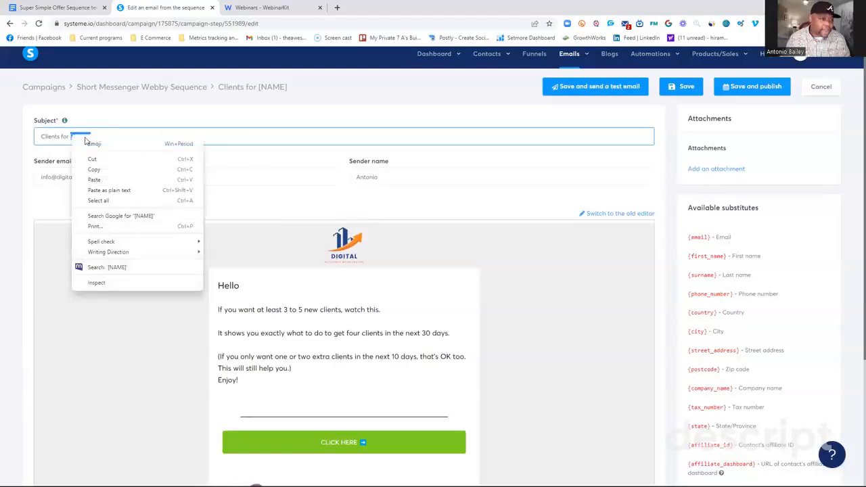
pyautogui.click(95, 180)
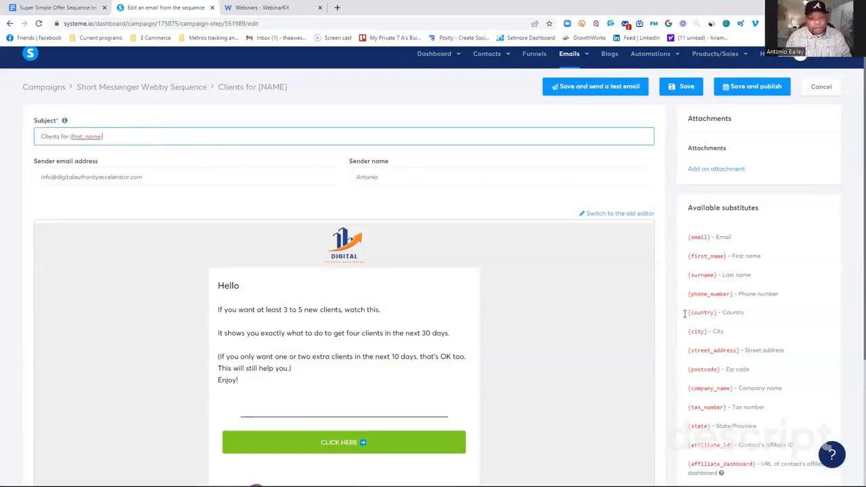
# Start saving and publishing the email, setting the delay before sending to 5 hours.
pyautogui.scroll(-3, 553, 291)
pyautogui.scroll(3, 640, 304)
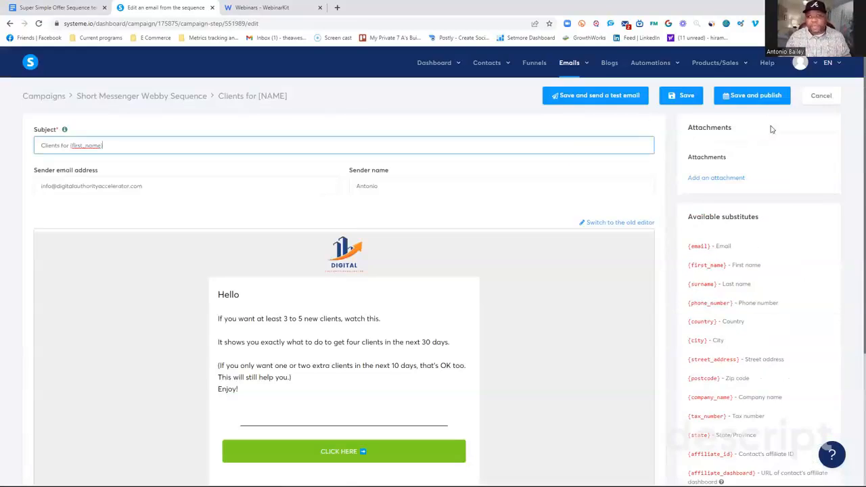
pyautogui.click(756, 97)
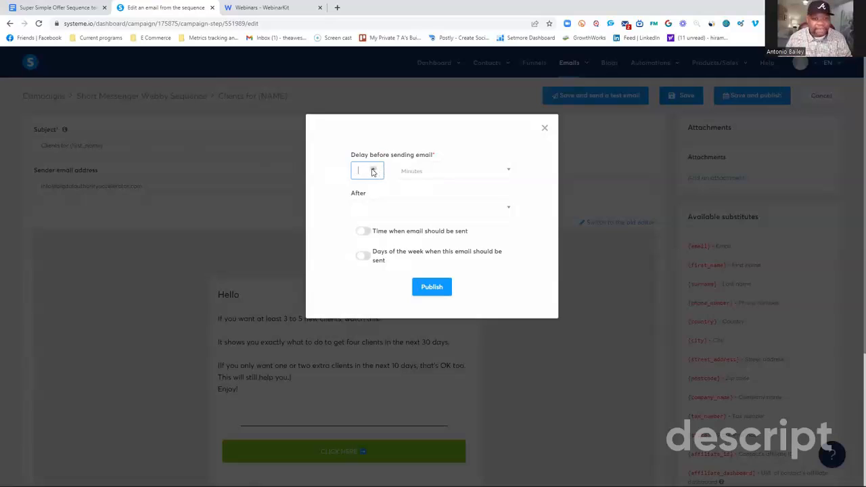
pyautogui.write('4')
pyautogui.click(371, 170)
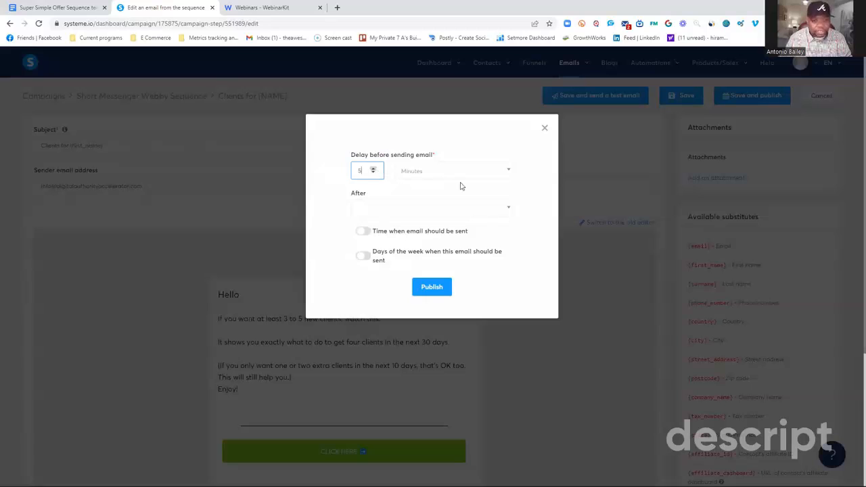
pyautogui.click(486, 171)
pyautogui.click(452, 205)
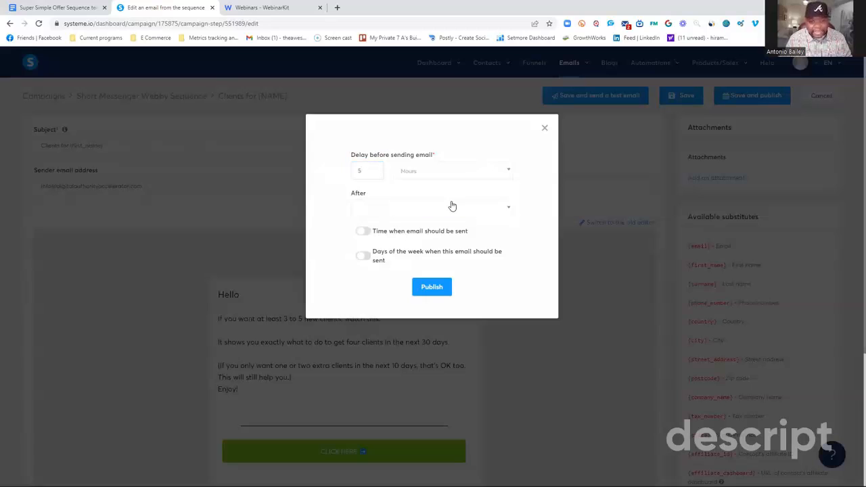
# Check the Day 3 email order in the Google Docs template, then schedule the email after "How many clients do you want?" and publish it.
pyautogui.click(497, 210)
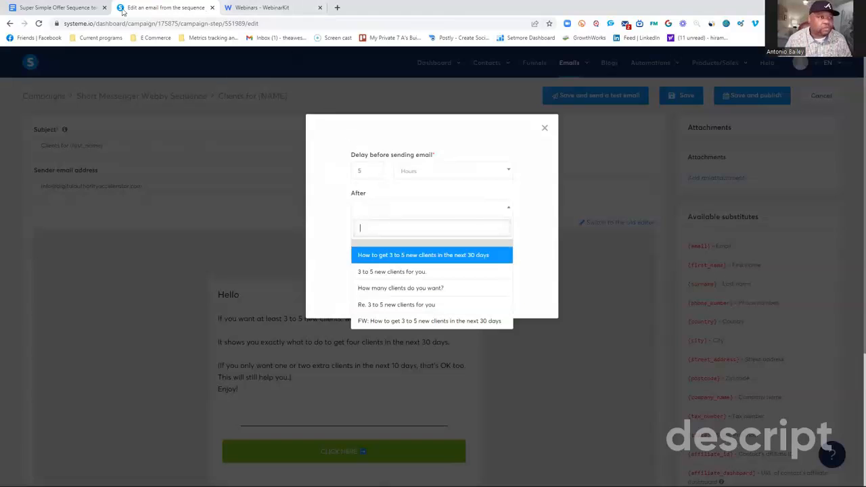
pyautogui.click(48, 7)
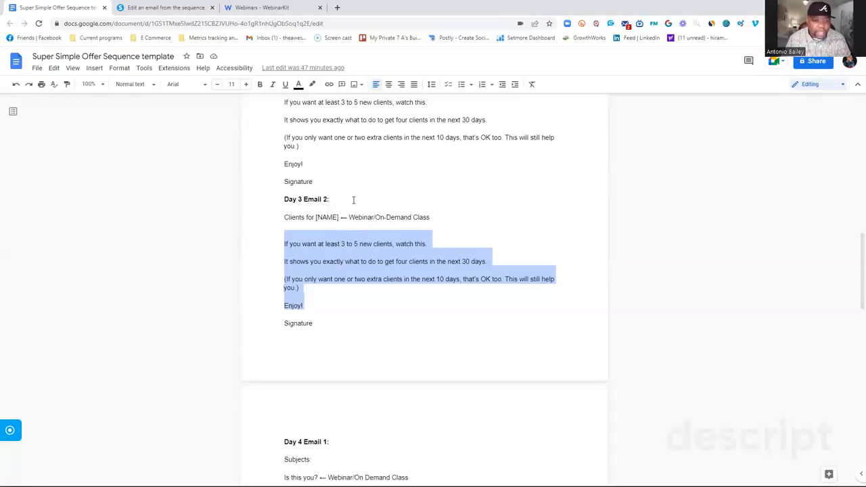
pyautogui.scroll(3, 352, 203)
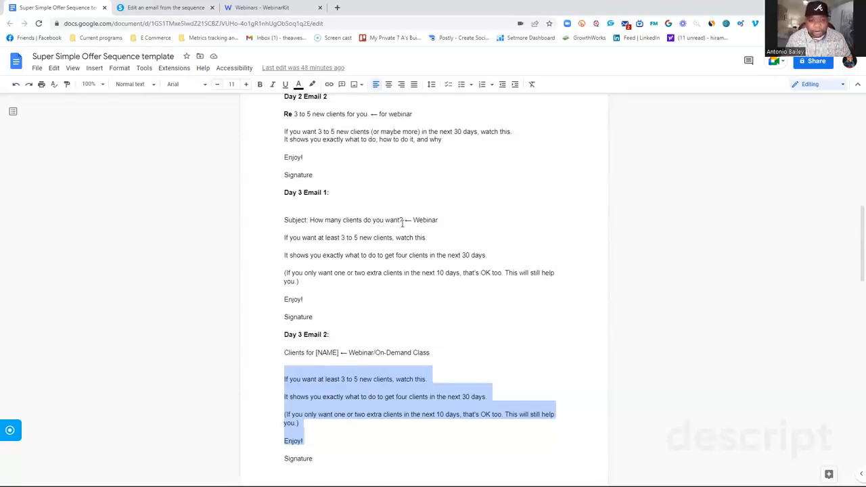
pyautogui.scroll(-3, 379, 210)
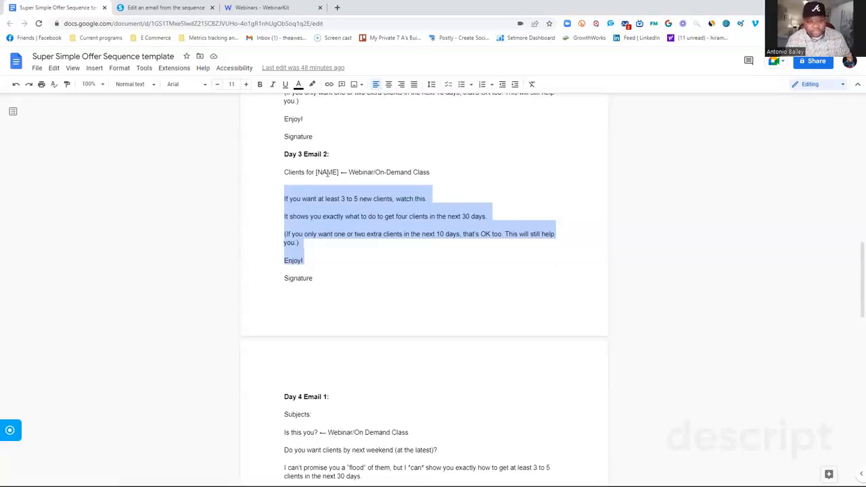
pyautogui.click(168, 7)
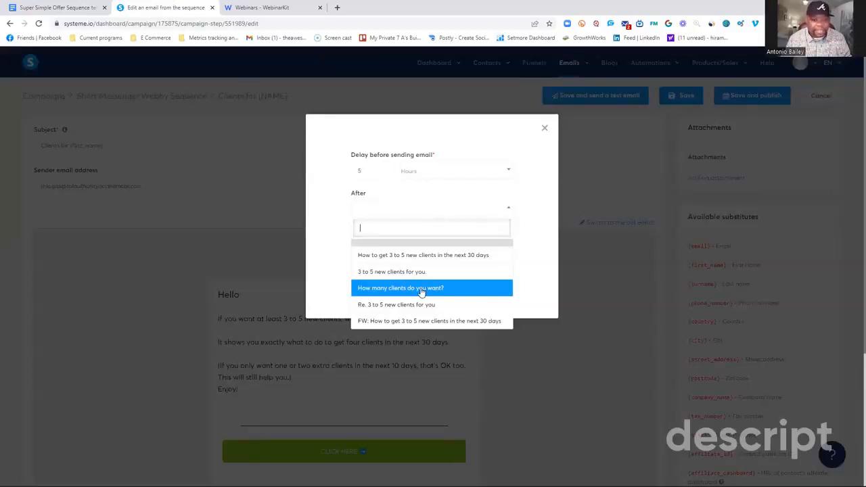
pyautogui.click(420, 289)
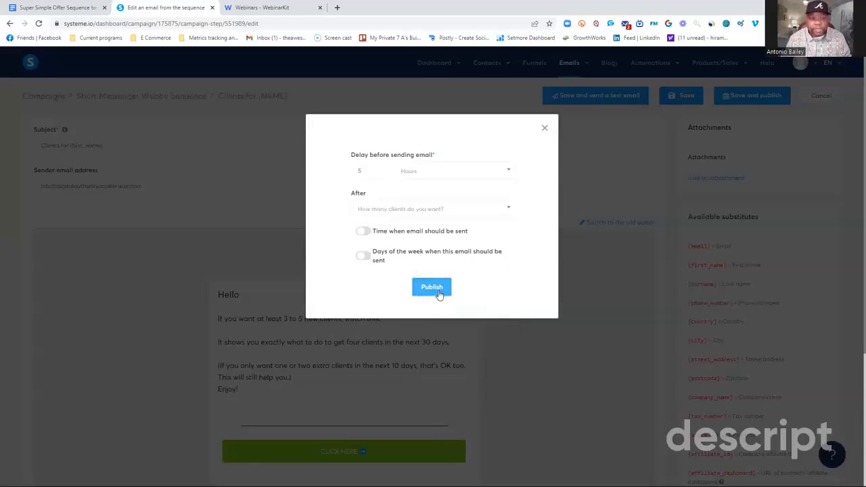
pyautogui.click(439, 293)
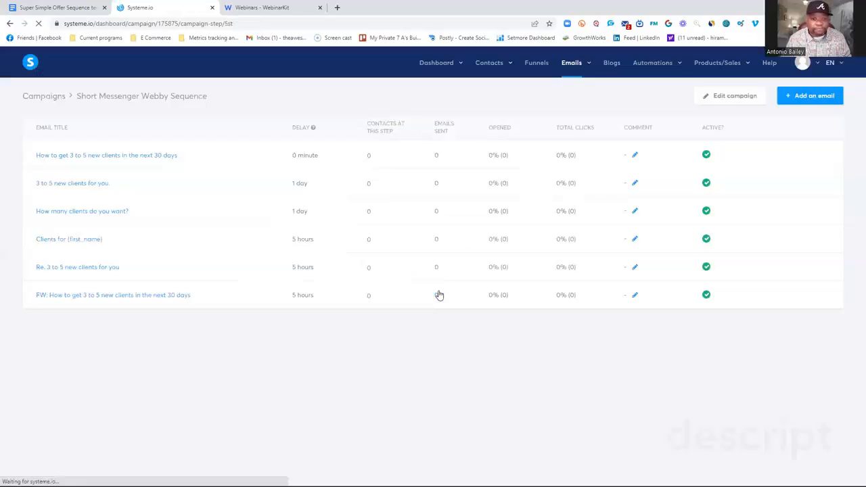